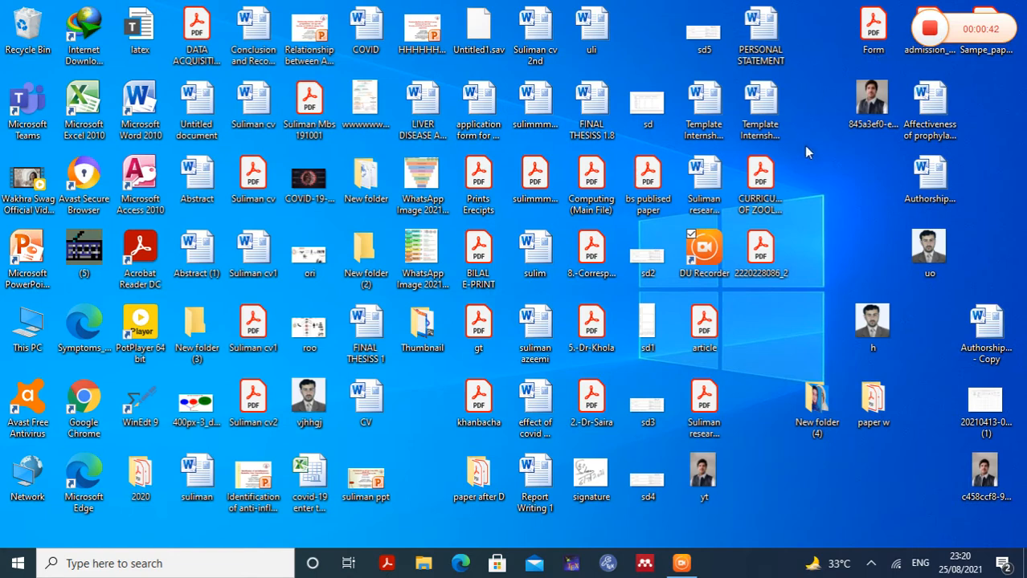
- Launch IBM SPSS Statistics 20, choose to type in new data, and show the variable definitions of the empty dataset
left_click(173, 563)
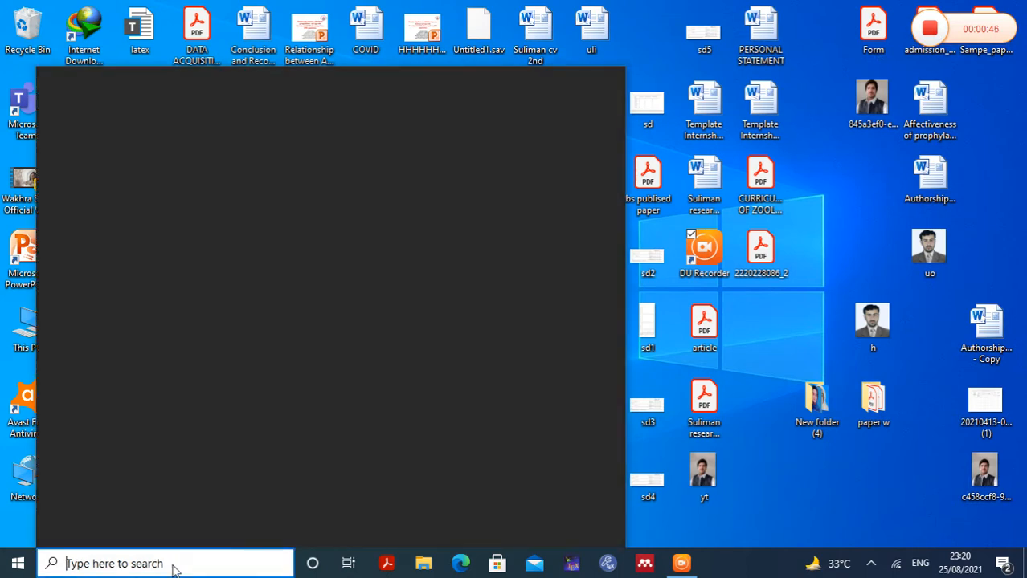
type("sp")
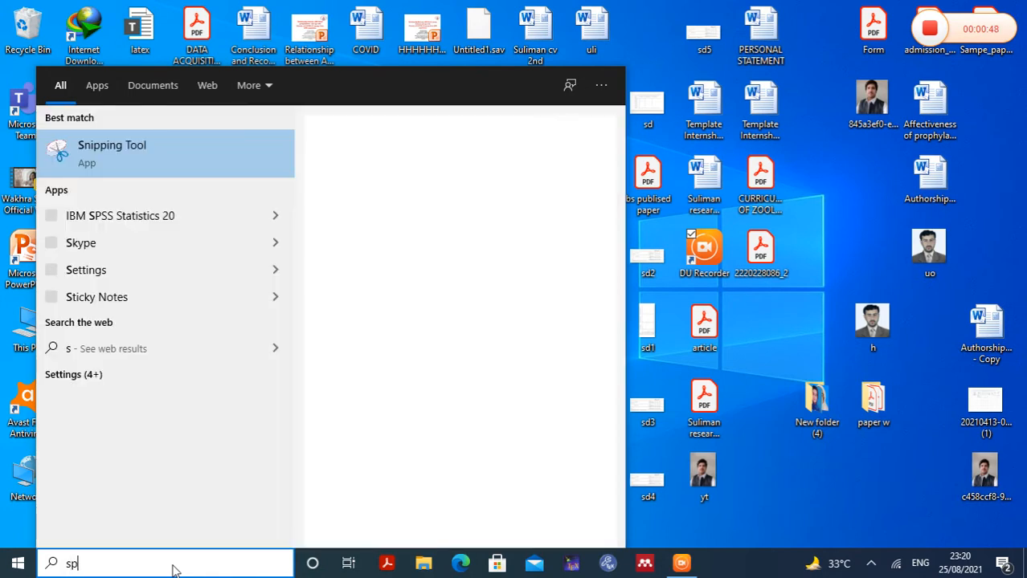
type("s")
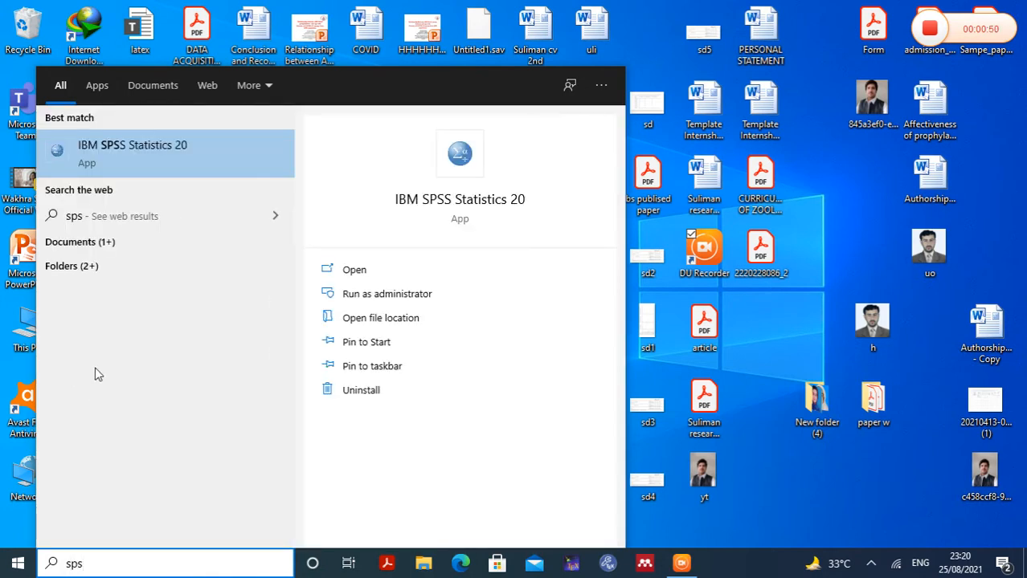
left_click(181, 153)
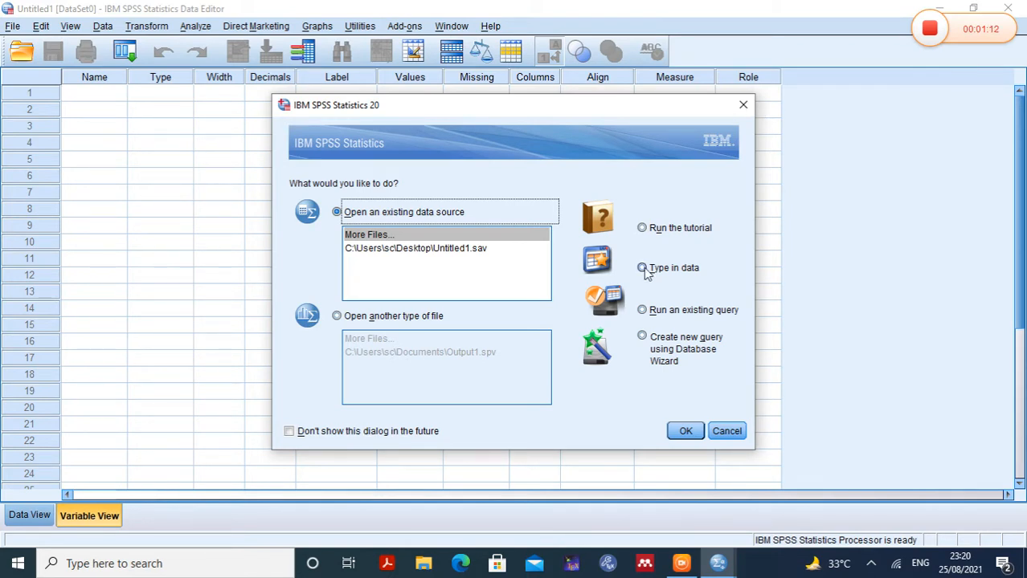
left_click(643, 270)
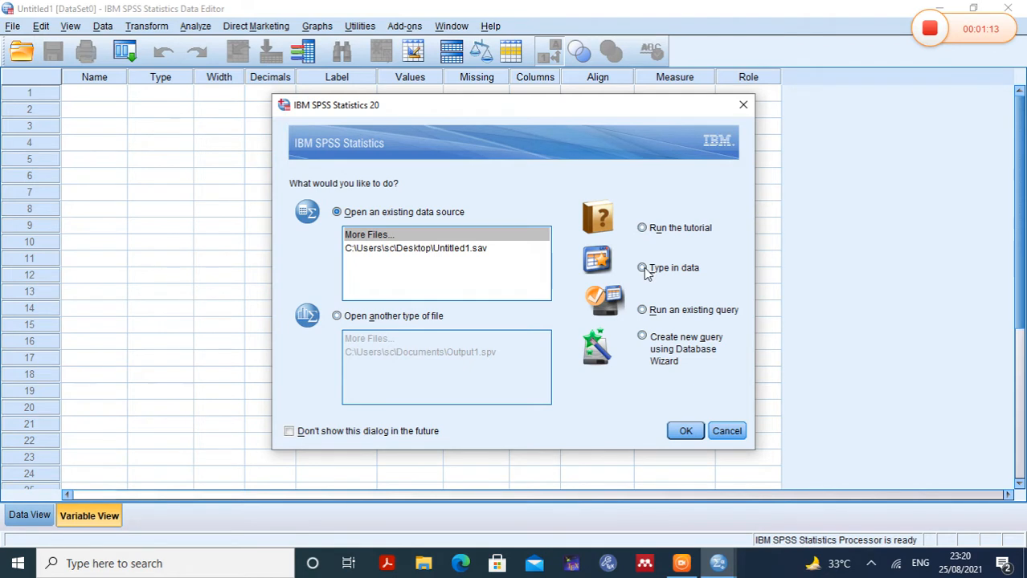
left_click(685, 432)
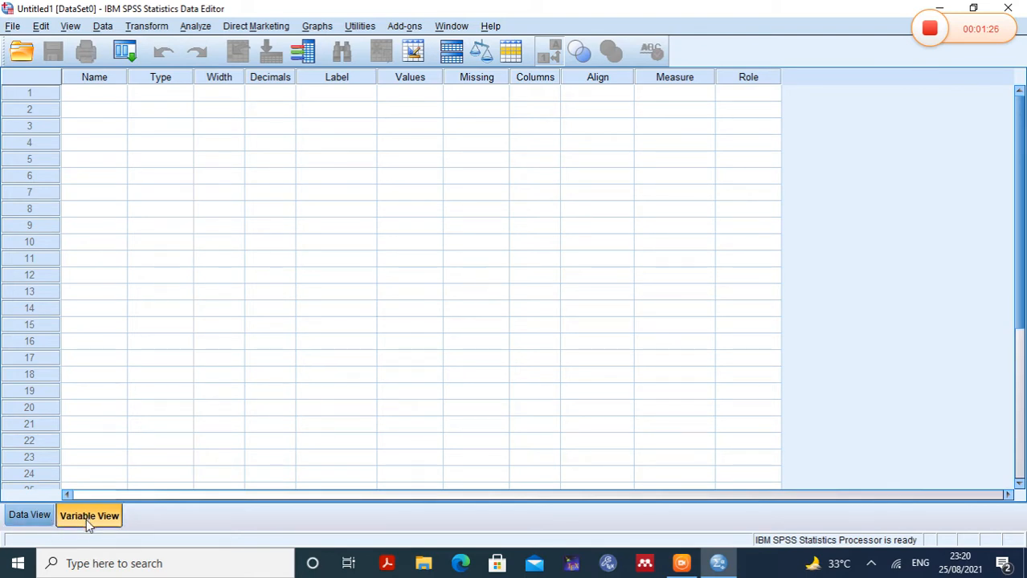
left_click(20, 521)
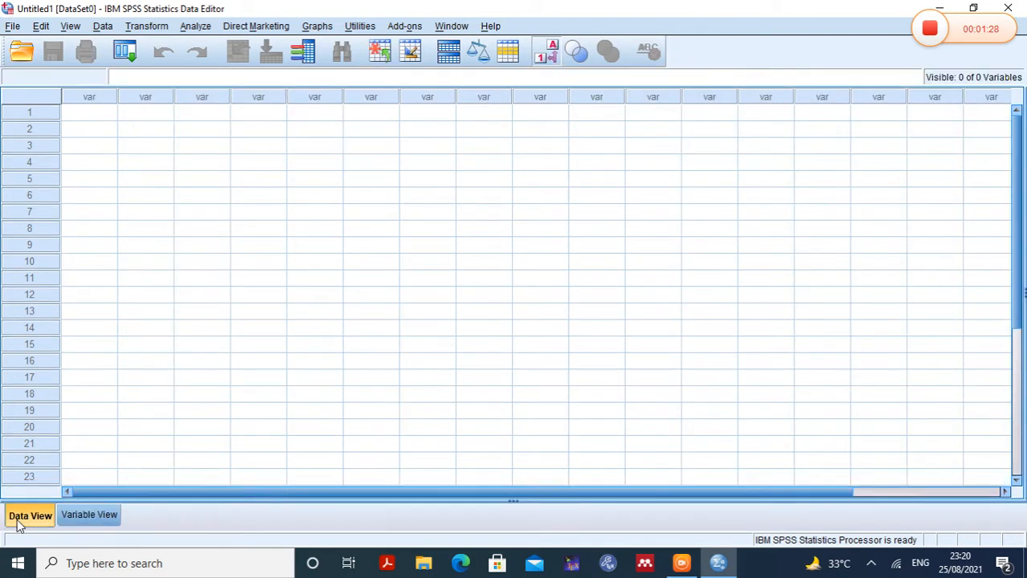
left_click(80, 518)
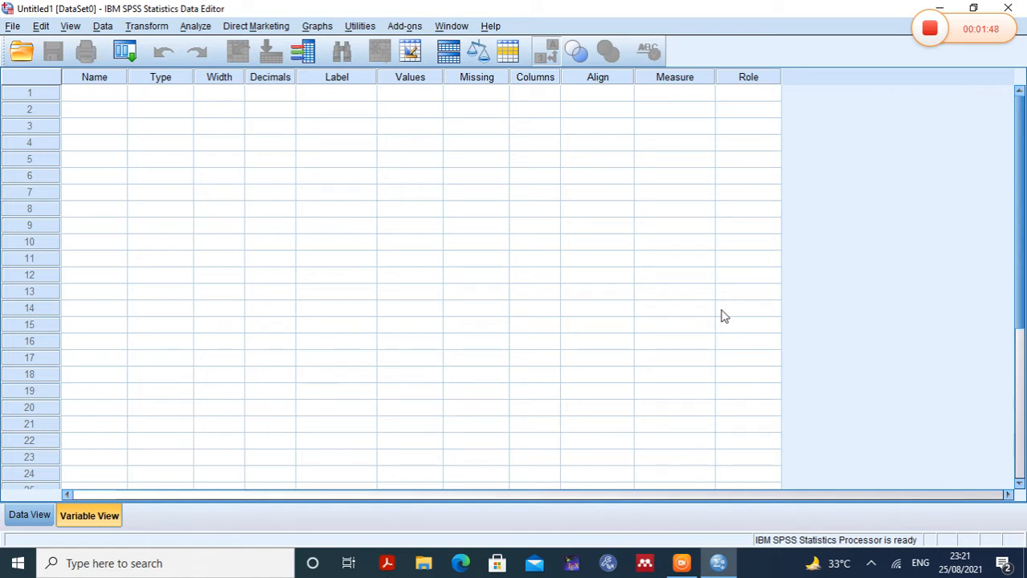
- Open the DATA ACQUISITION FORM FOR RESEARCH PROJECT PDF from the desktop and go to its Case type/COVID-19 PCR section
left_click(944, 6)
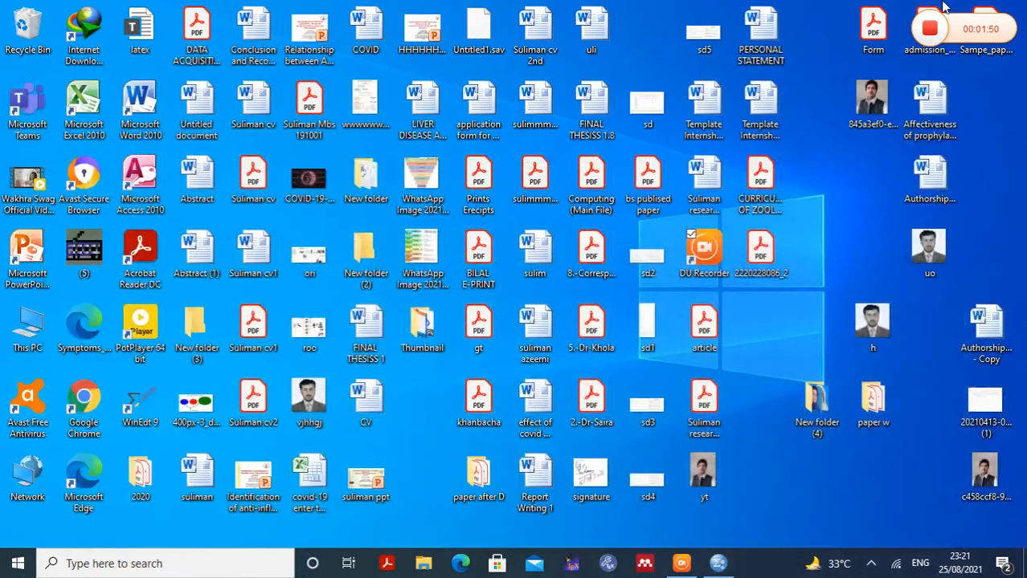
double_click(199, 36)
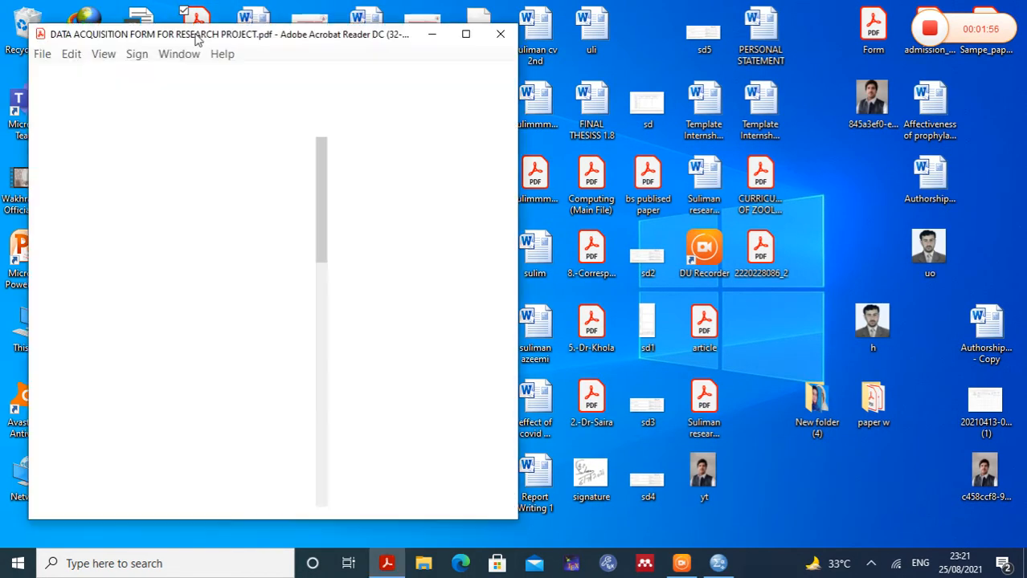
left_click(465, 34)
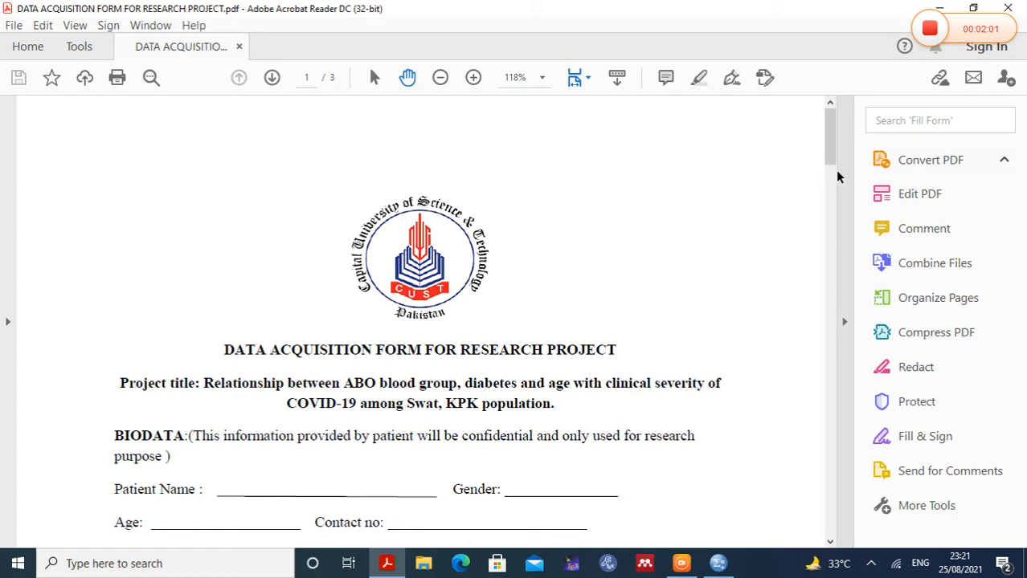
scroll(541, 481, "down", 5)
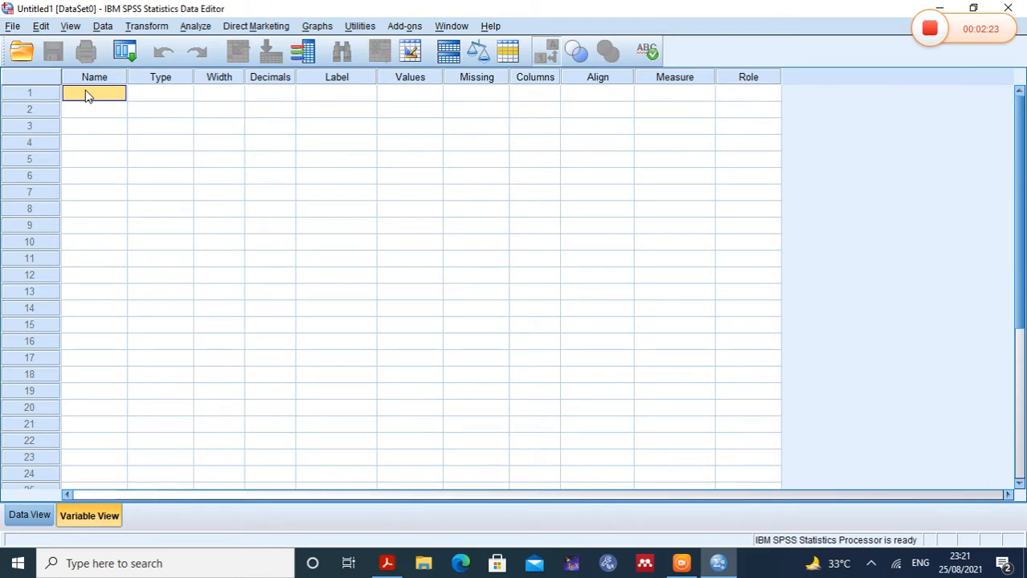
type("covi")
type("d")
key("Return")
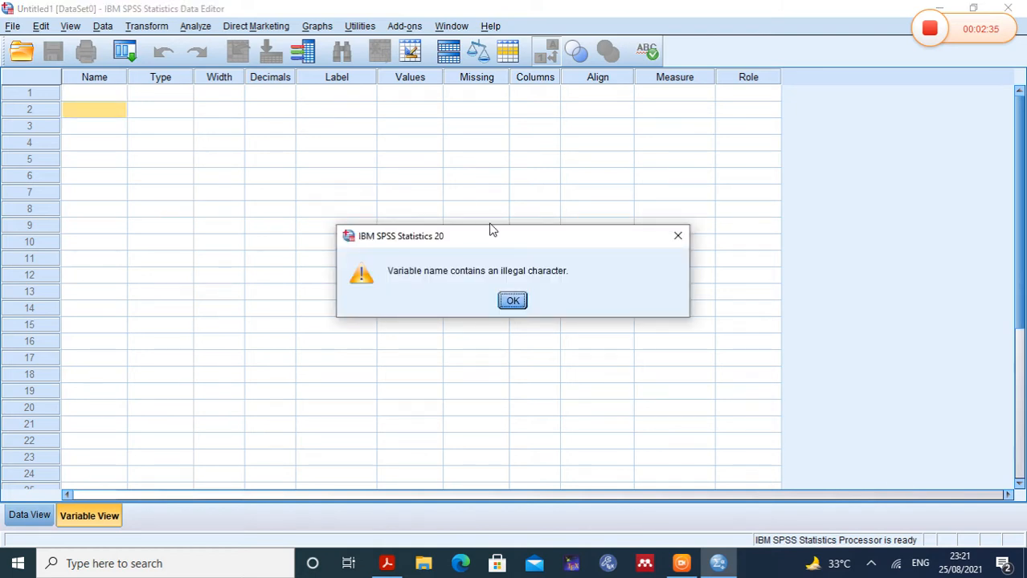
left_click(513, 301)
- Name the first variable covid in the SPSS variable definitions
left_click(93, 95)
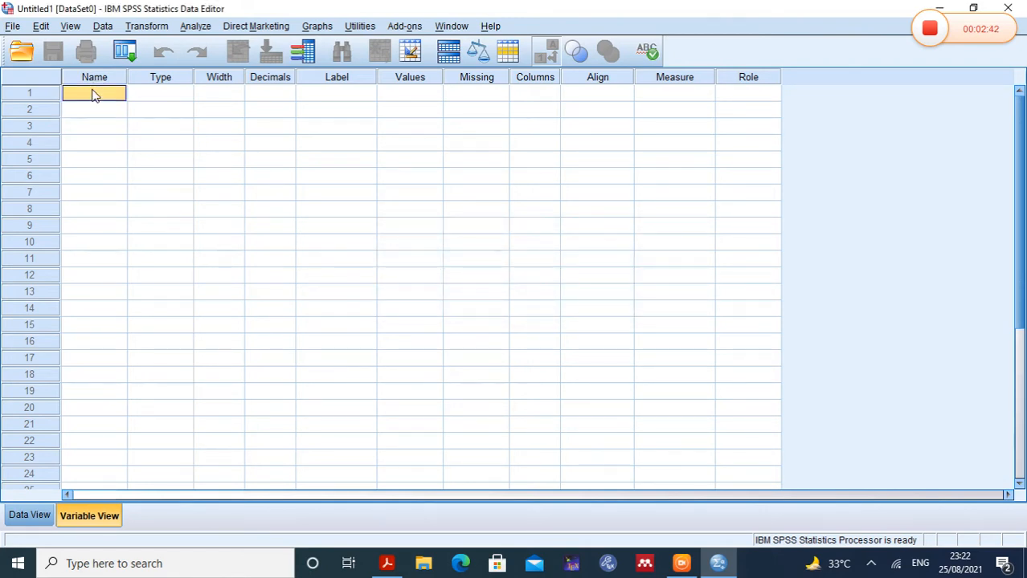
type("covid")
left_click(124, 111)
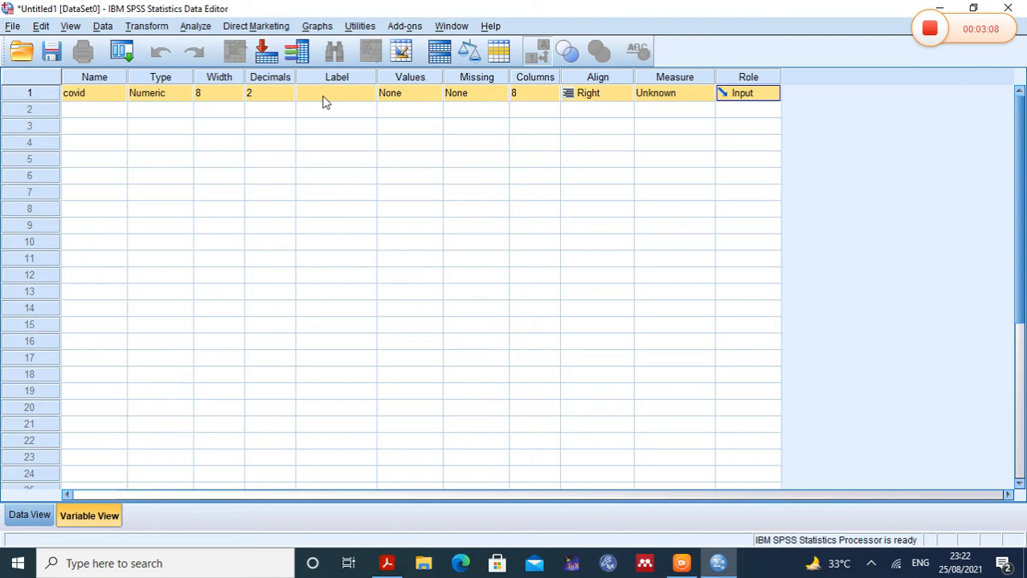
- Check the case type options in the PDF form, then set the covid variable's label to detected in SPSS
left_click(387, 564)
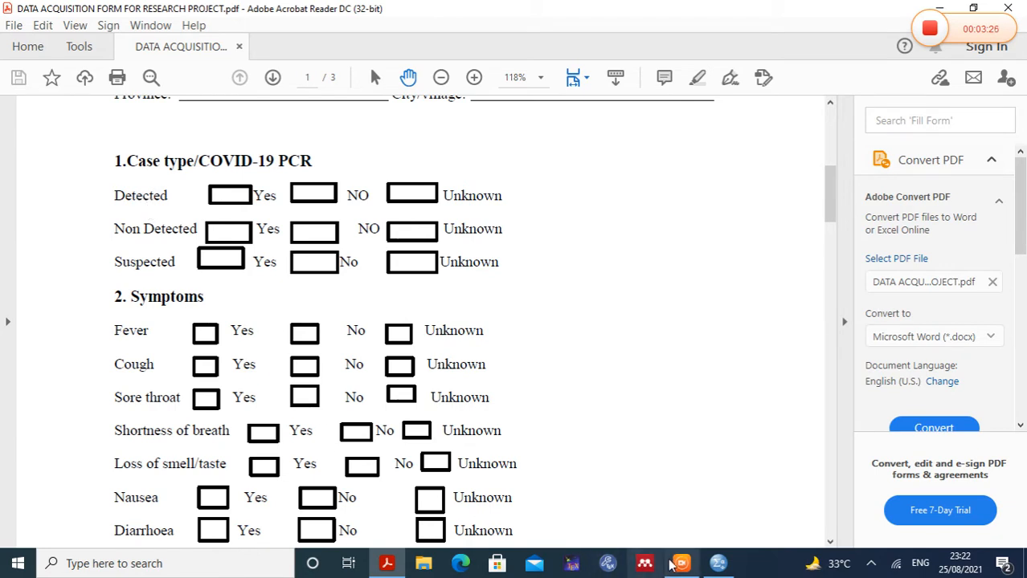
left_click(712, 565)
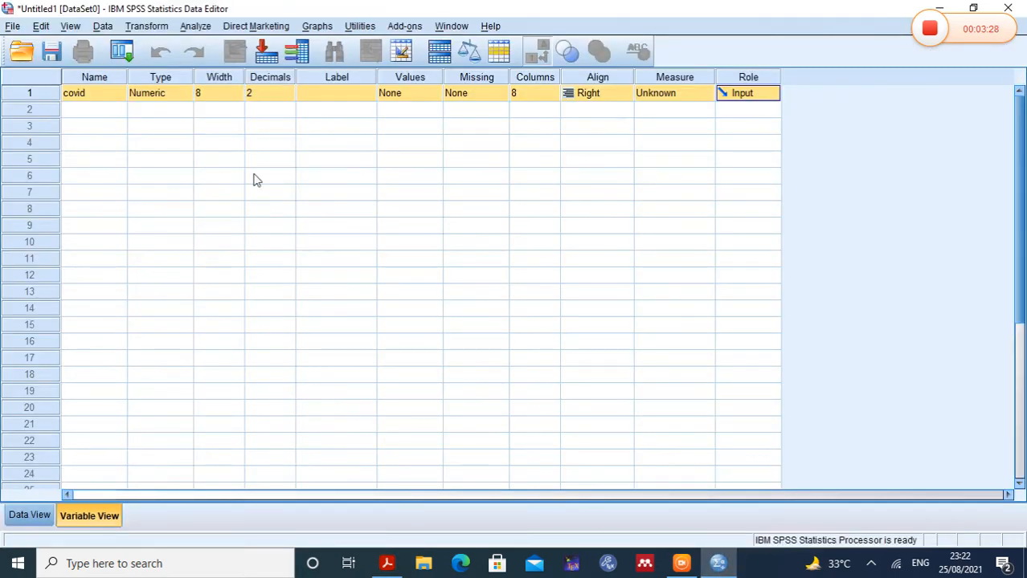
left_click(336, 97)
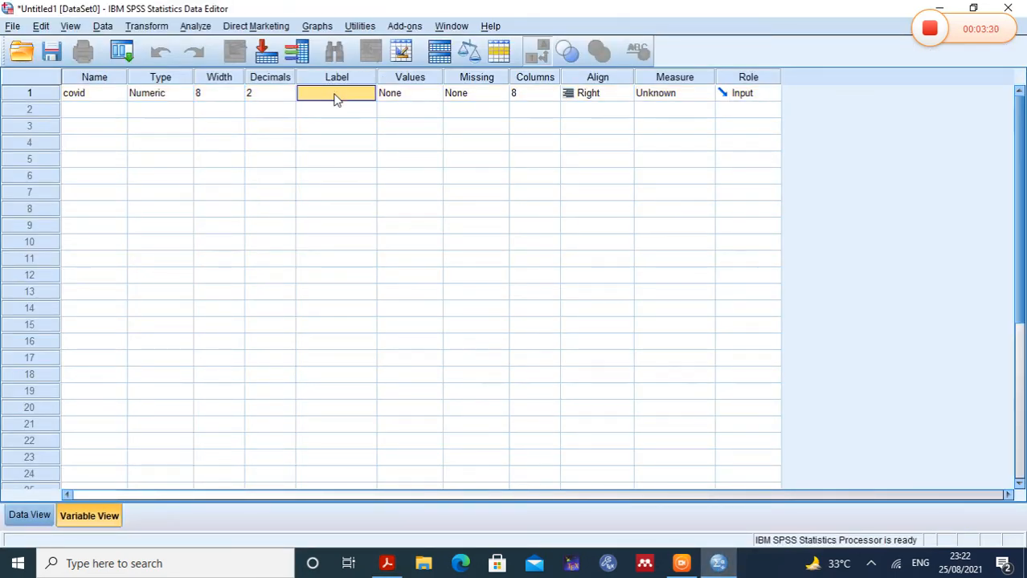
type("detected")
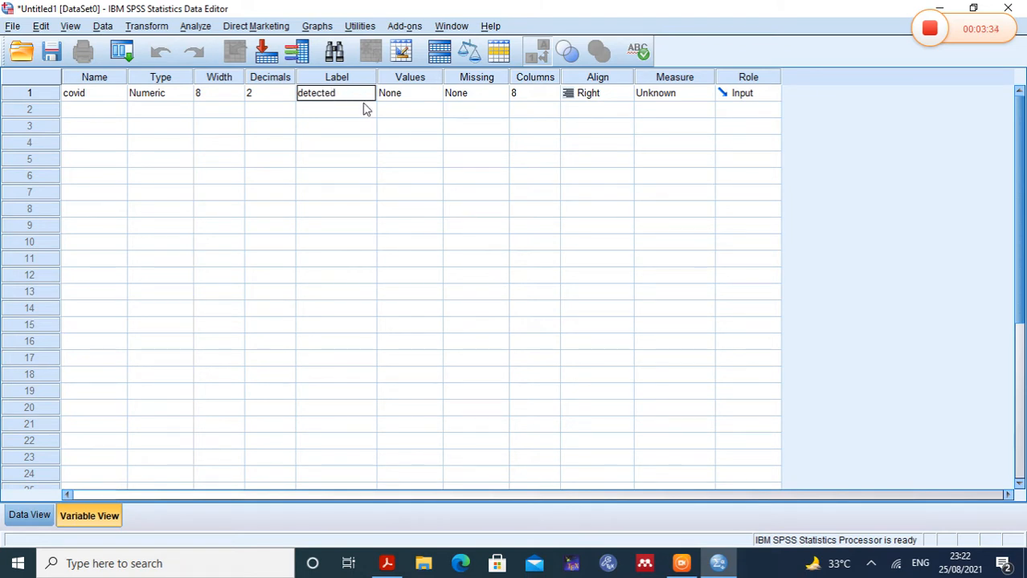
left_click(366, 114)
- Check the answer options in the PDF form, then add value label 1 = yes to the covid variable in SPSS
left_click(401, 96)
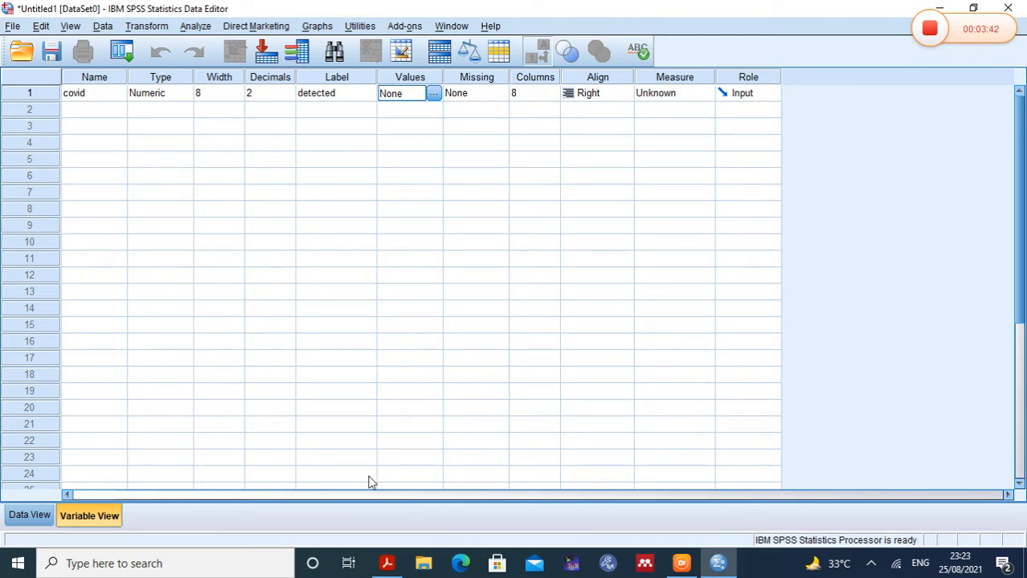
left_click(387, 565)
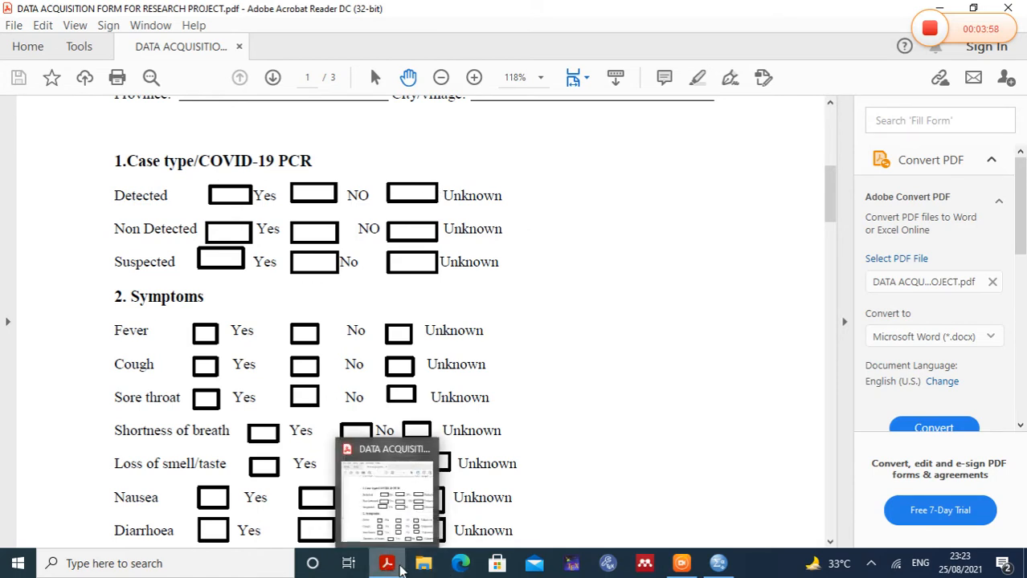
mouse_move(696, 571)
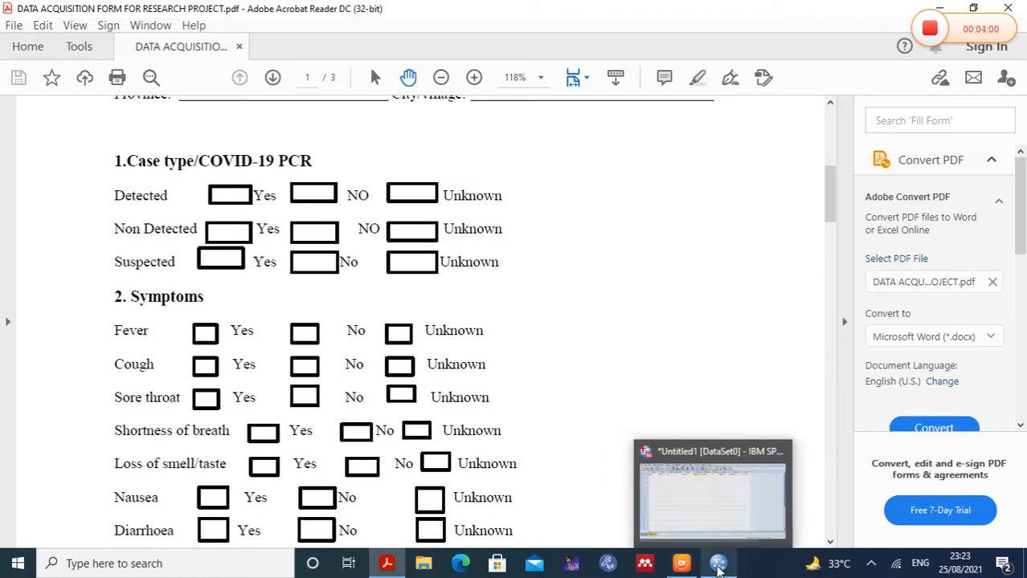
left_click(719, 569)
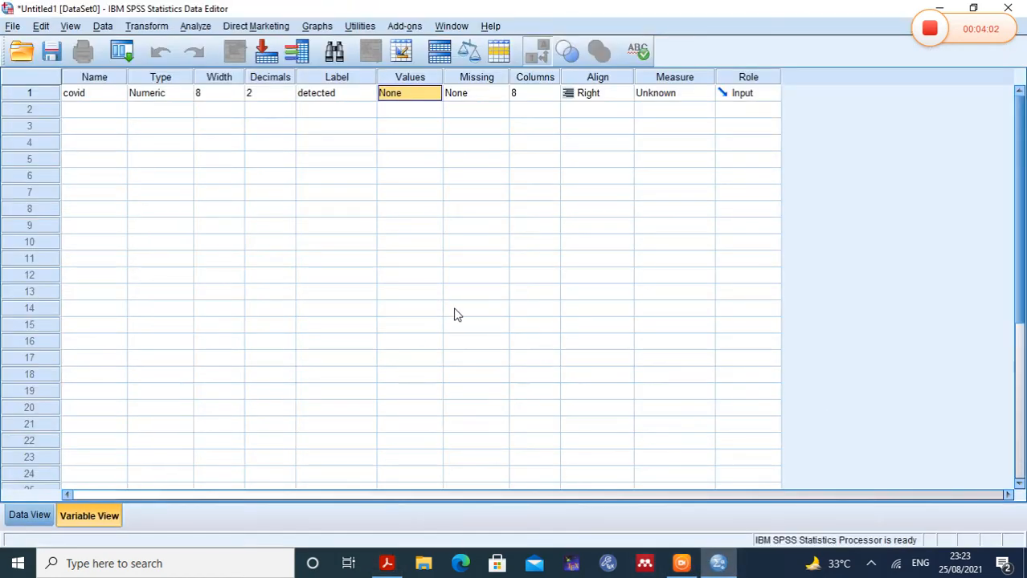
left_click(427, 96)
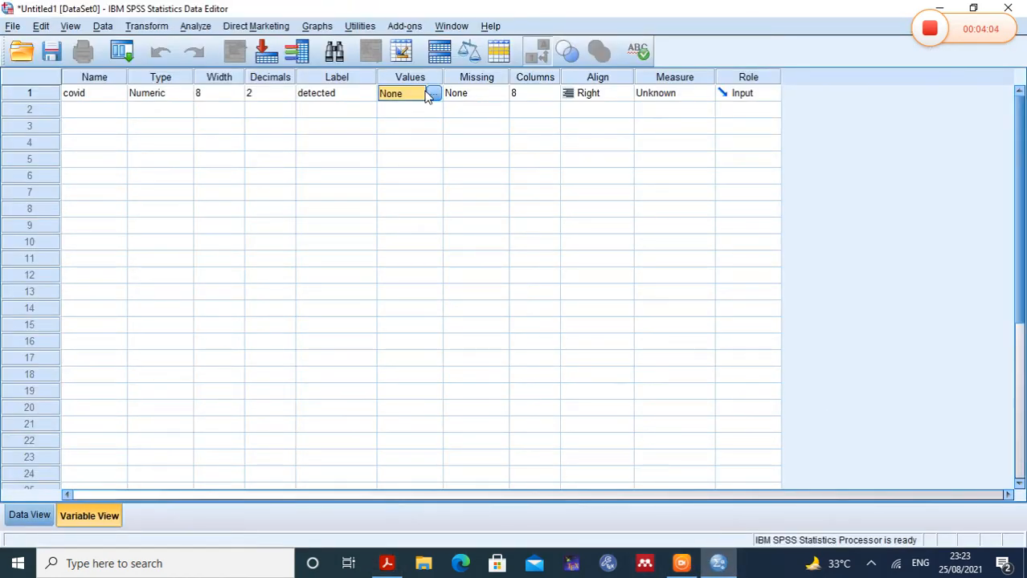
left_click(433, 95)
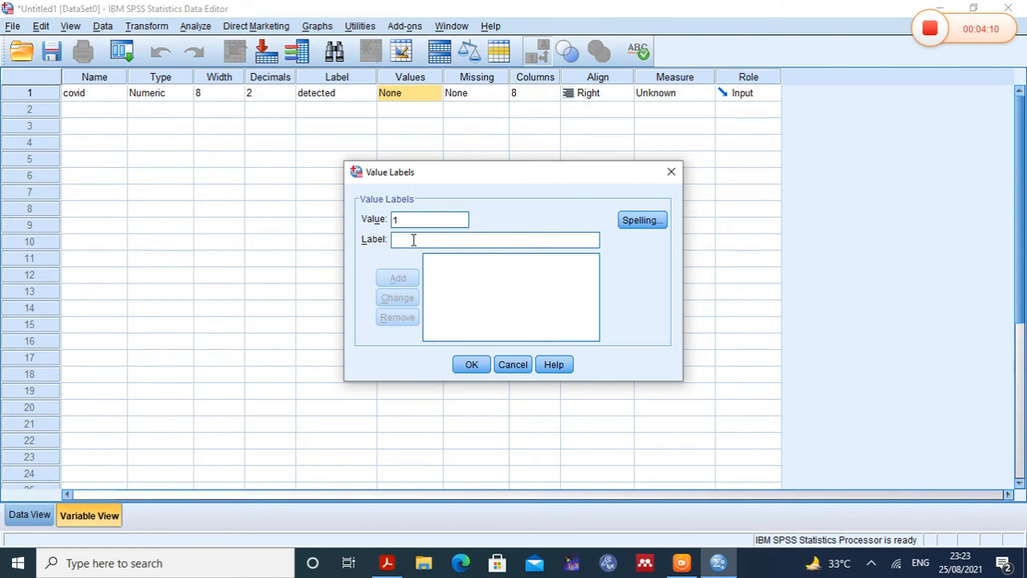
type("yes")
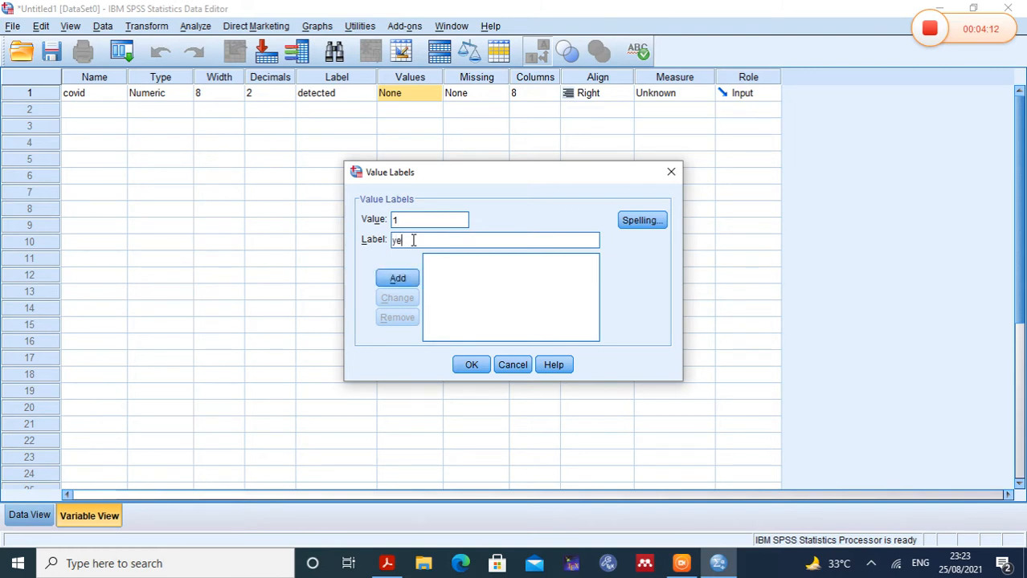
left_click(389, 288)
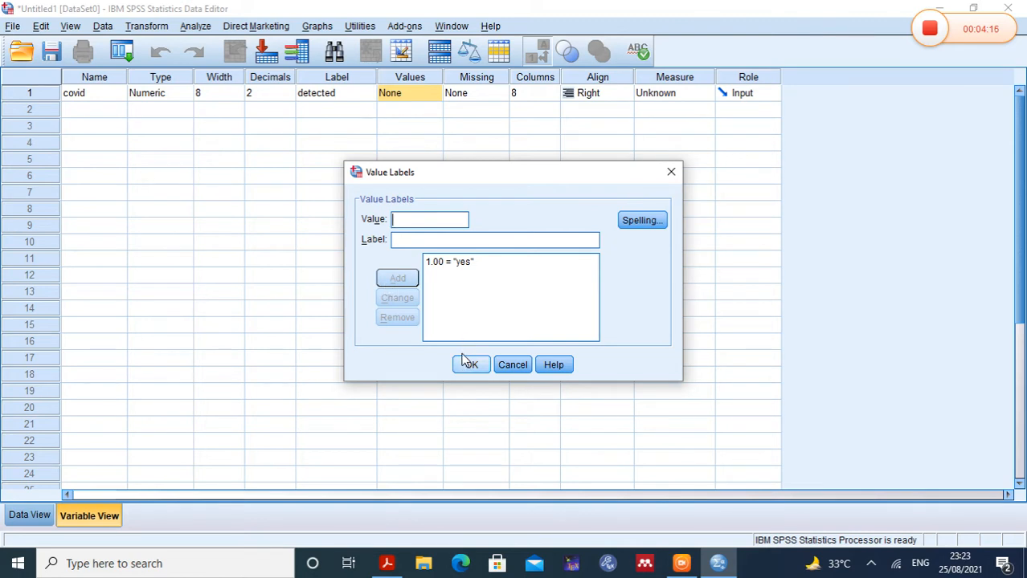
- Add value label 2 = no to the covid variable
left_click(399, 221)
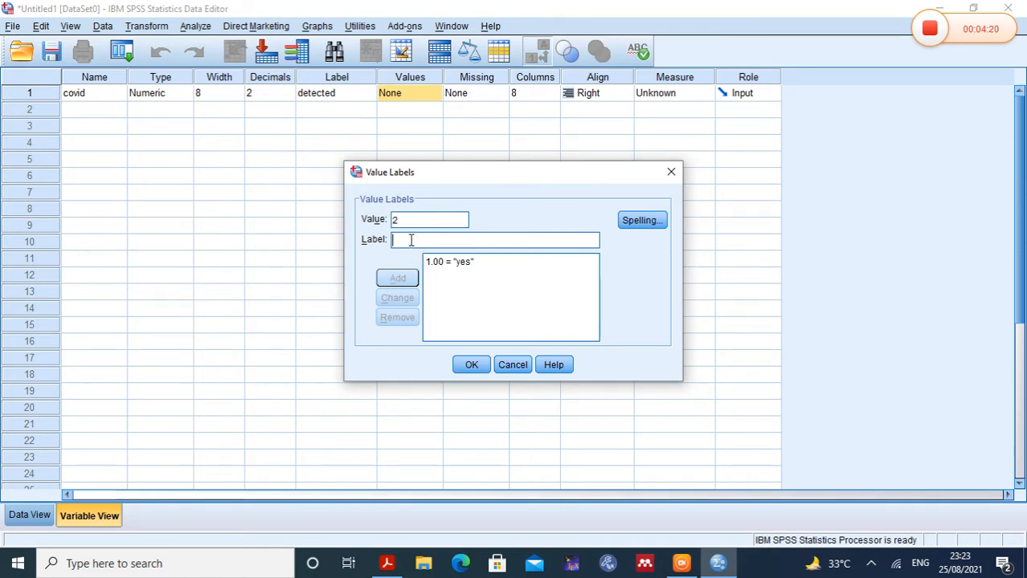
left_click(411, 240)
type("n")
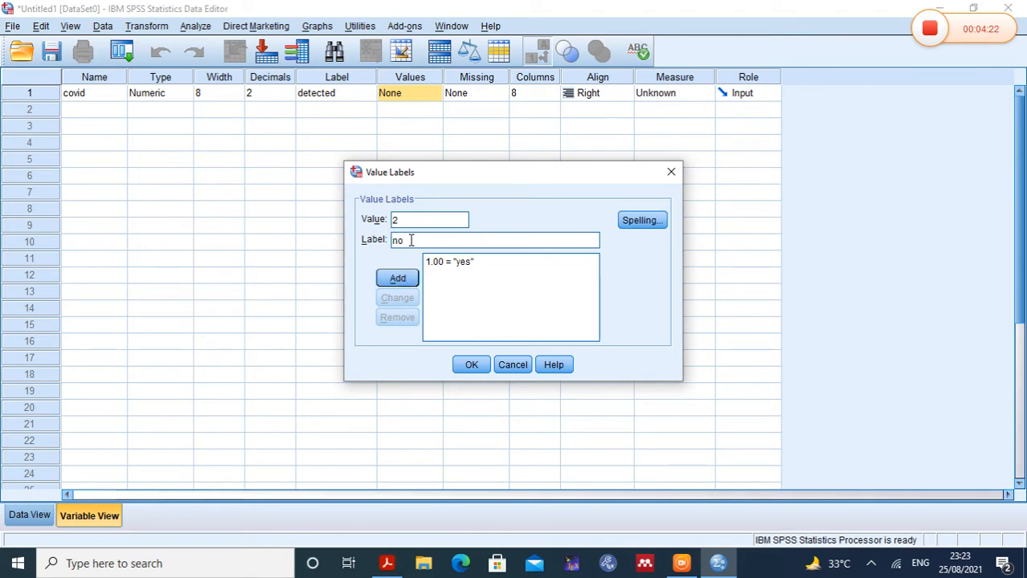
type("o")
left_click(399, 277)
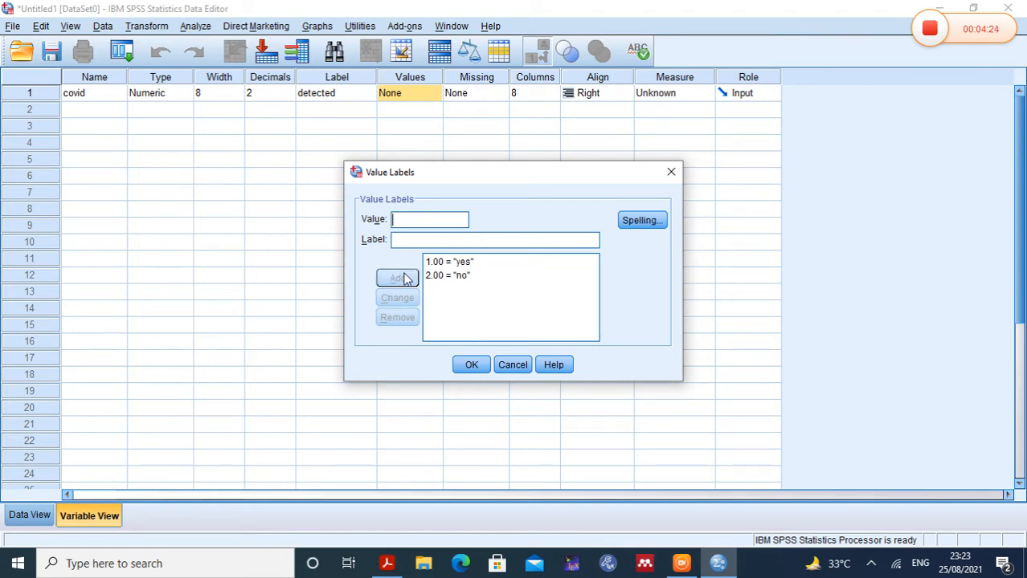
- Recheck the third answer option in the PDF form, then add value label 3 = unknown and apply the covid variable's value labels
left_click(409, 222)
left_click(388, 564)
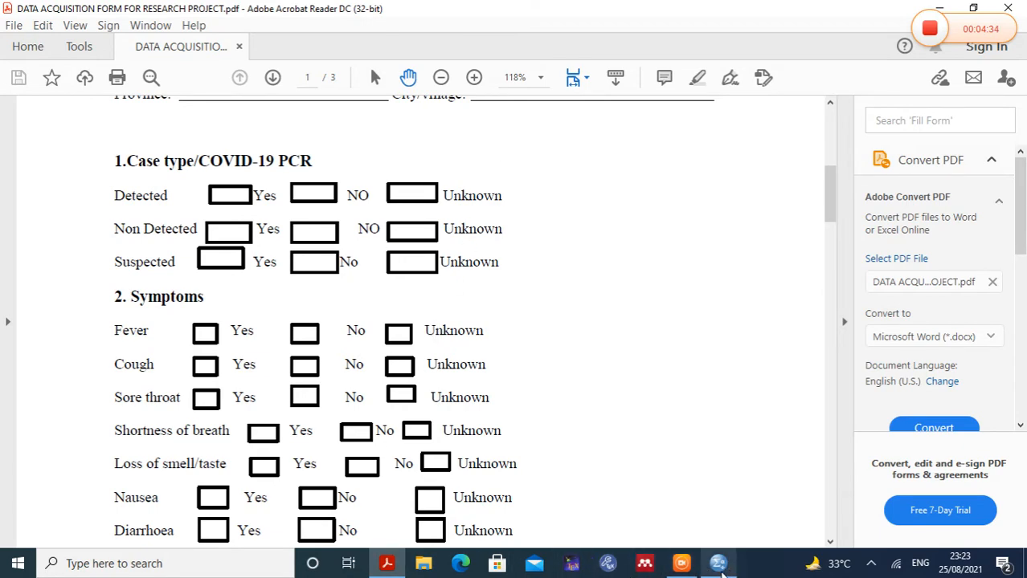
left_click(718, 564)
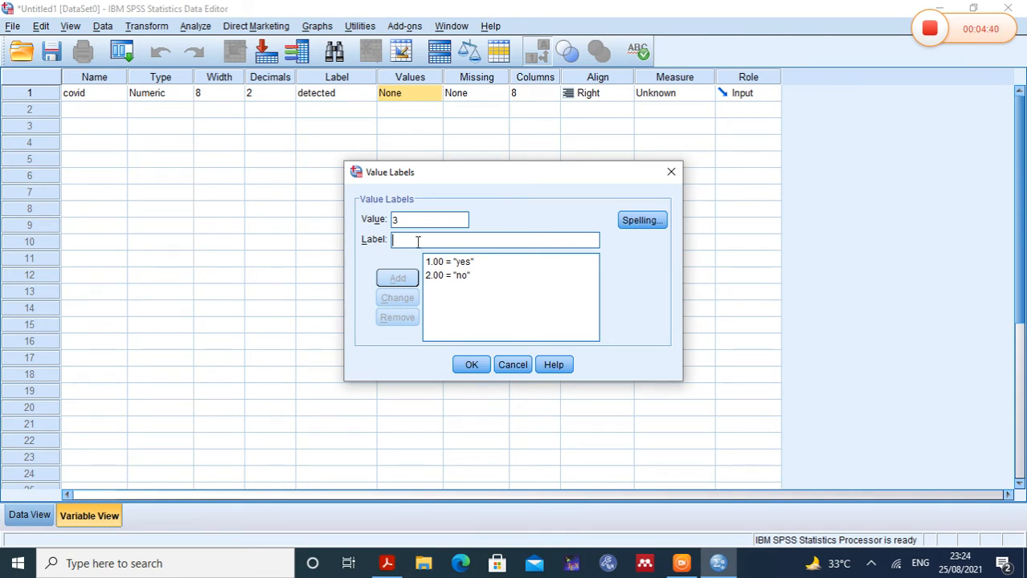
type("unknown")
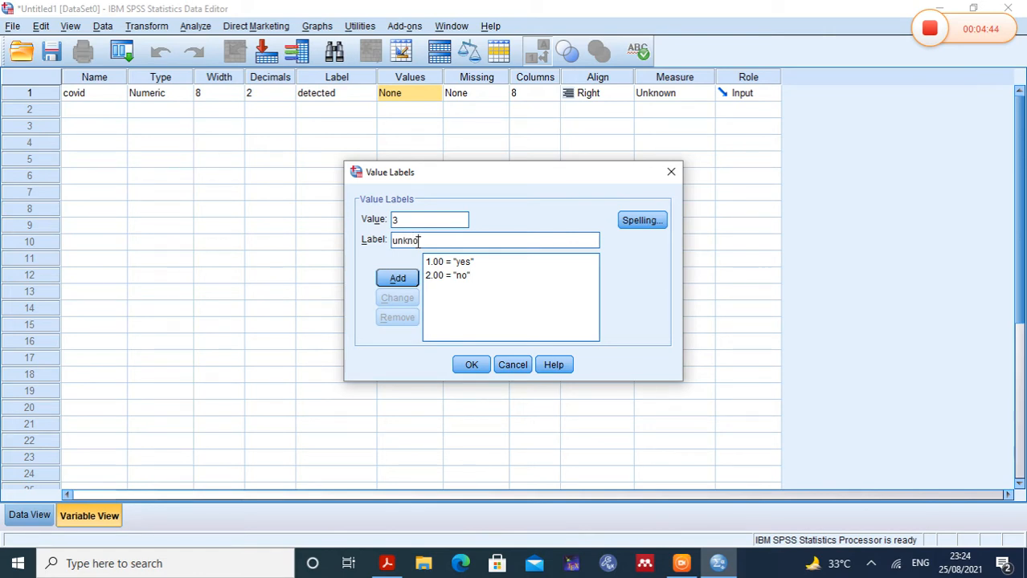
left_click(408, 279)
left_click(470, 366)
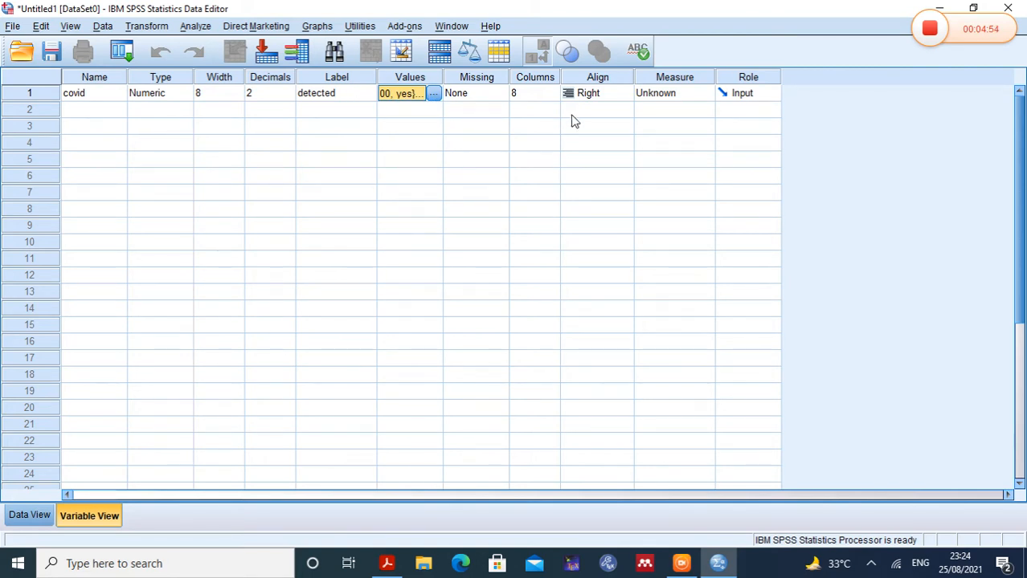
- Set the covid variable's measurement level to Scale
left_click(692, 96)
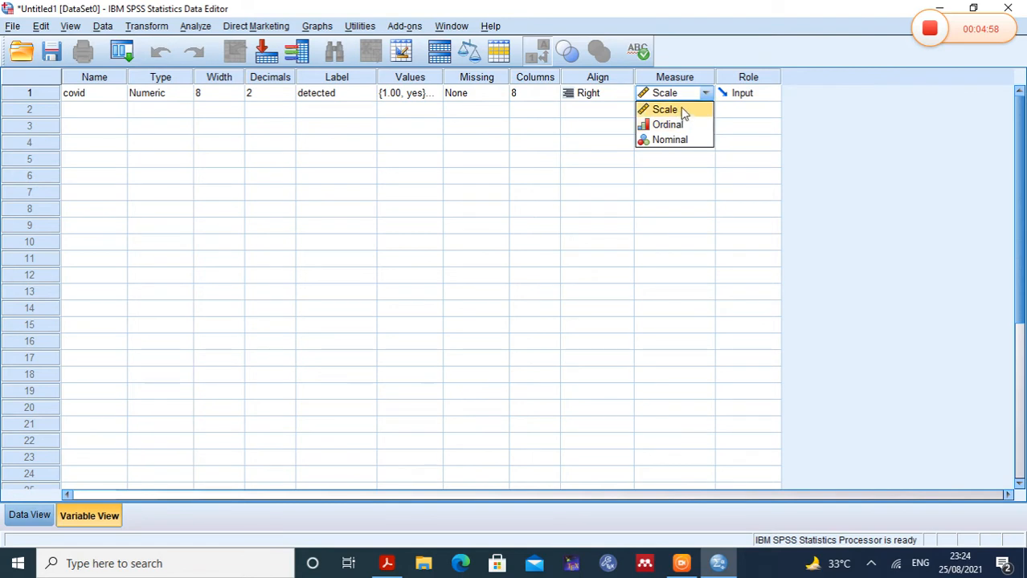
left_click(682, 111)
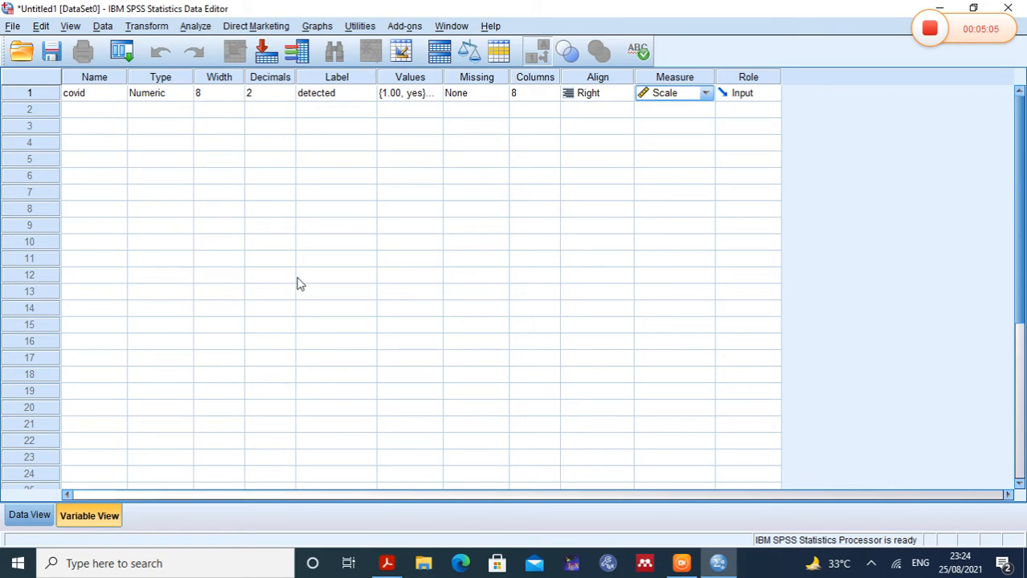
- Check the next case type in the PDF form, then add a second variable named covid1 in SPSS
left_click(389, 564)
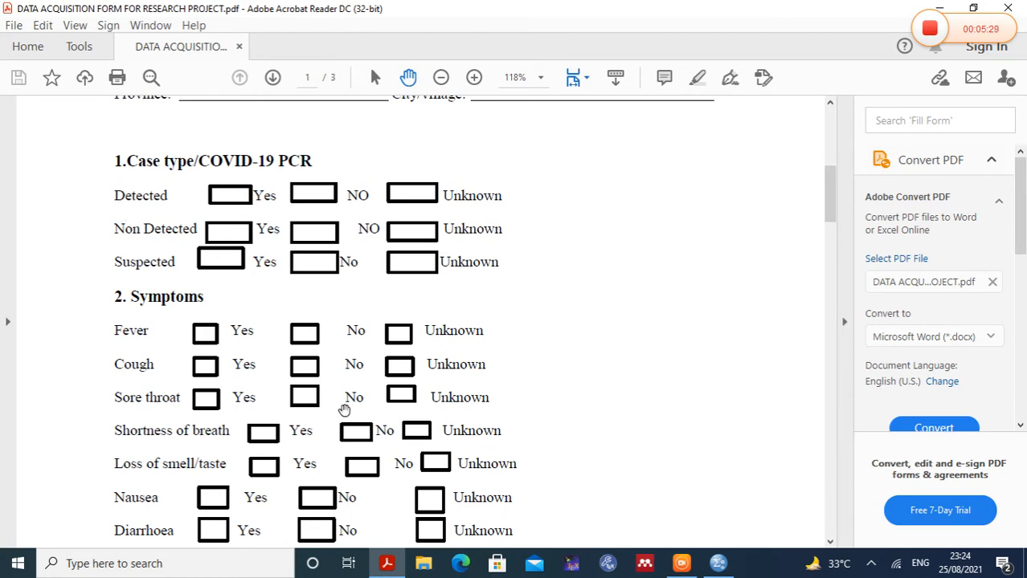
left_click(713, 564)
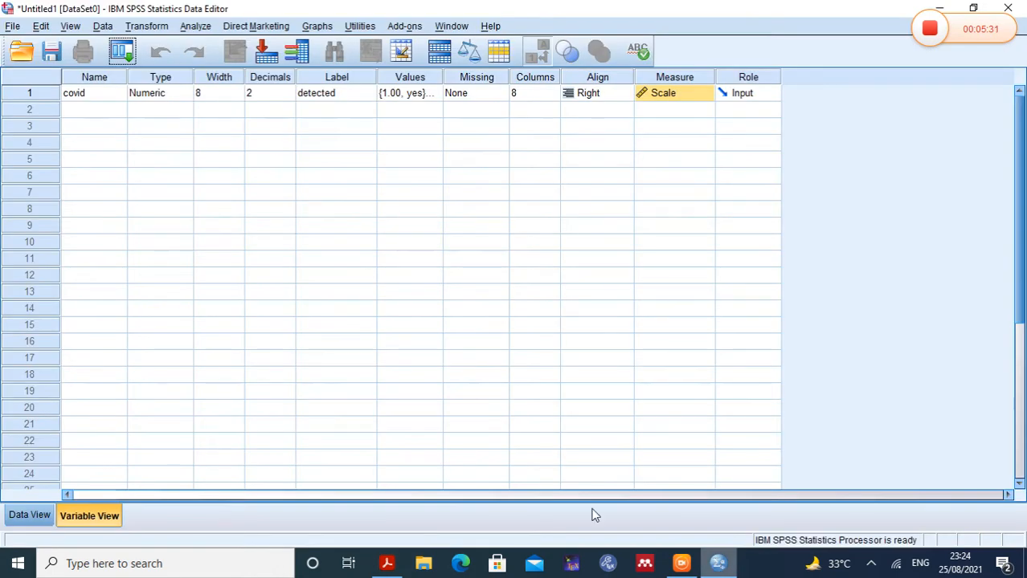
left_click(100, 113)
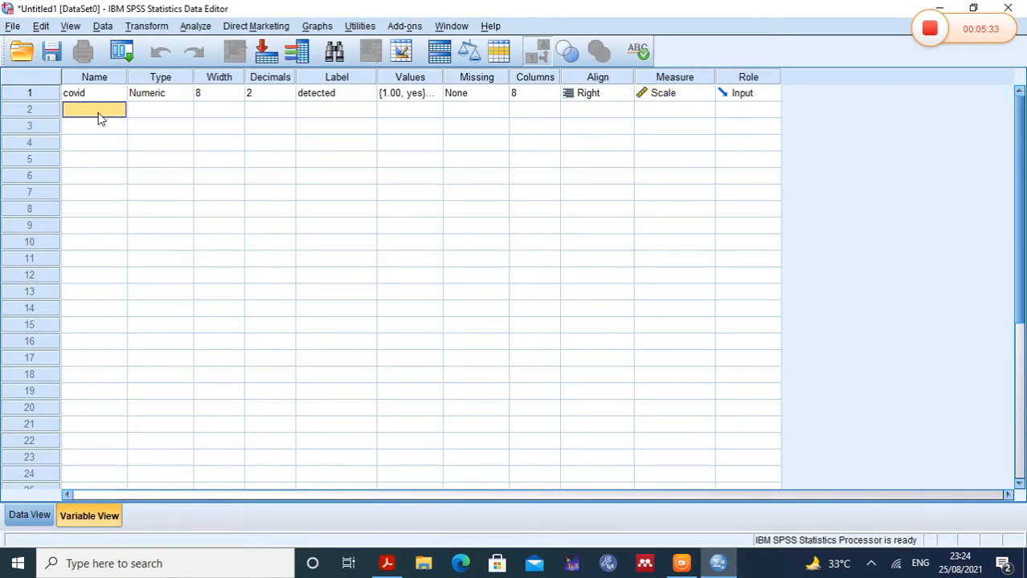
type("covid1")
left_click(140, 126)
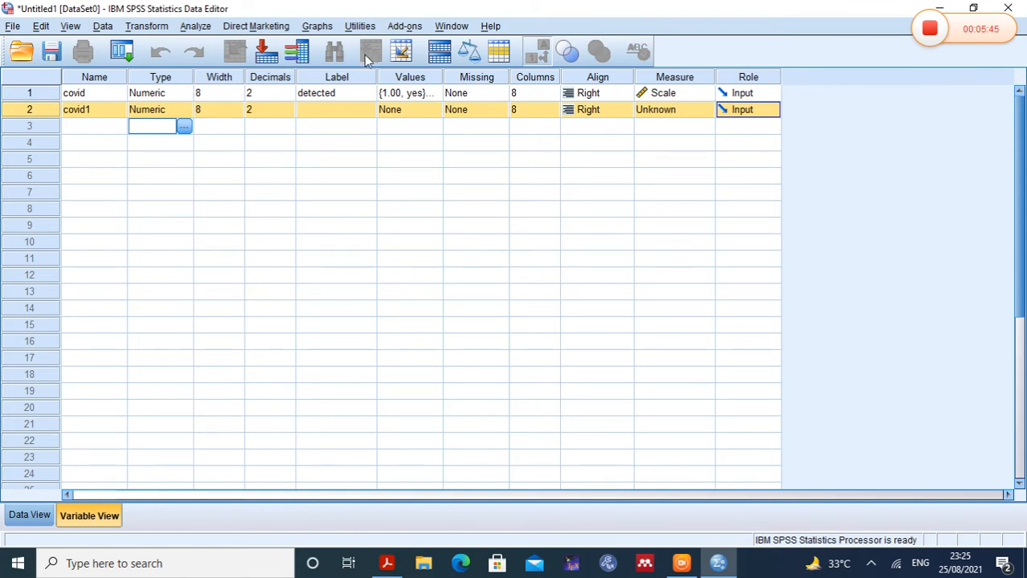
- Check the case type wording in the PDF form, then set covid1's label to non detected in SPSS
left_click(335, 112)
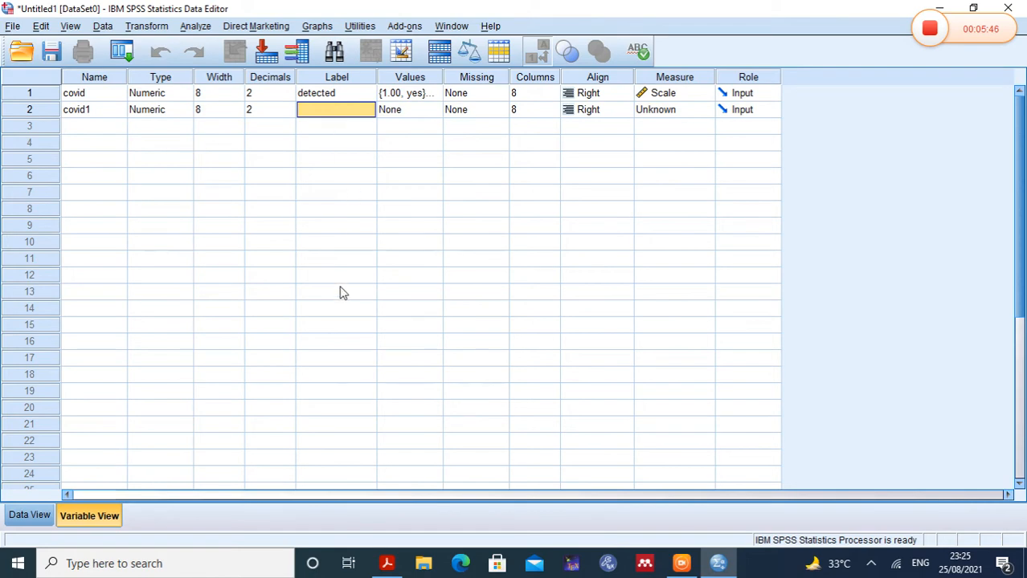
left_click(387, 563)
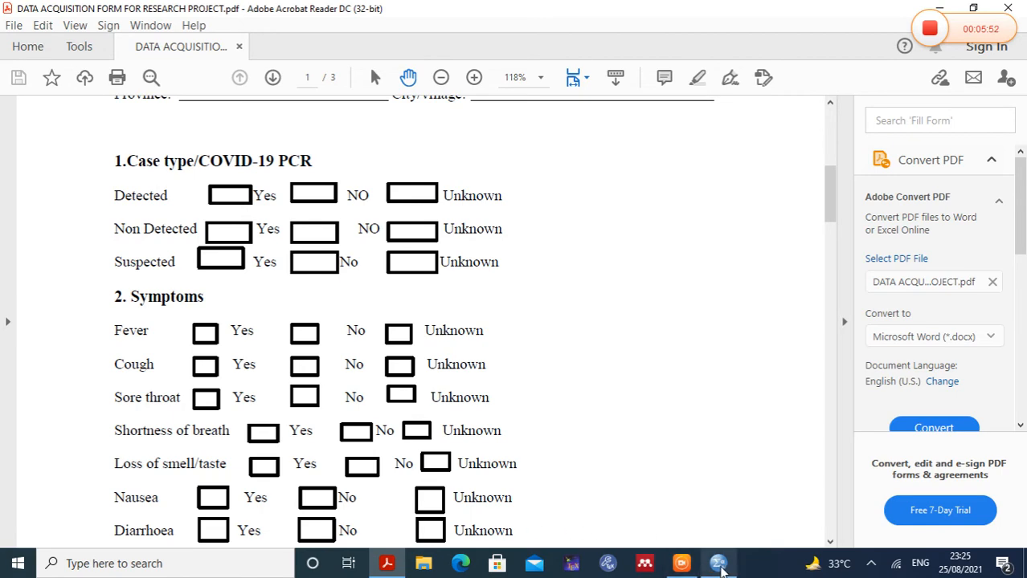
left_click(719, 566)
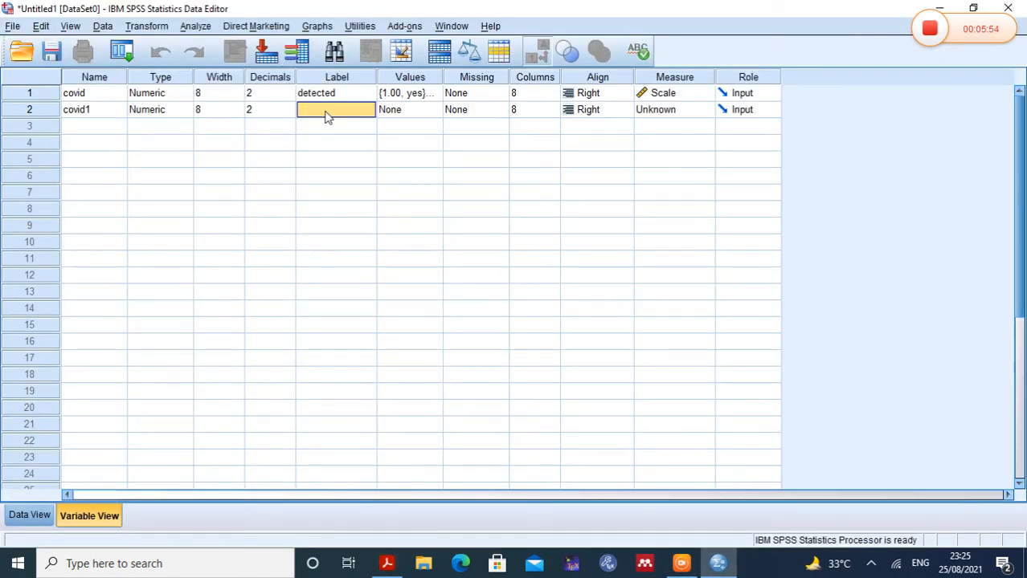
type("non detected")
left_click(408, 126)
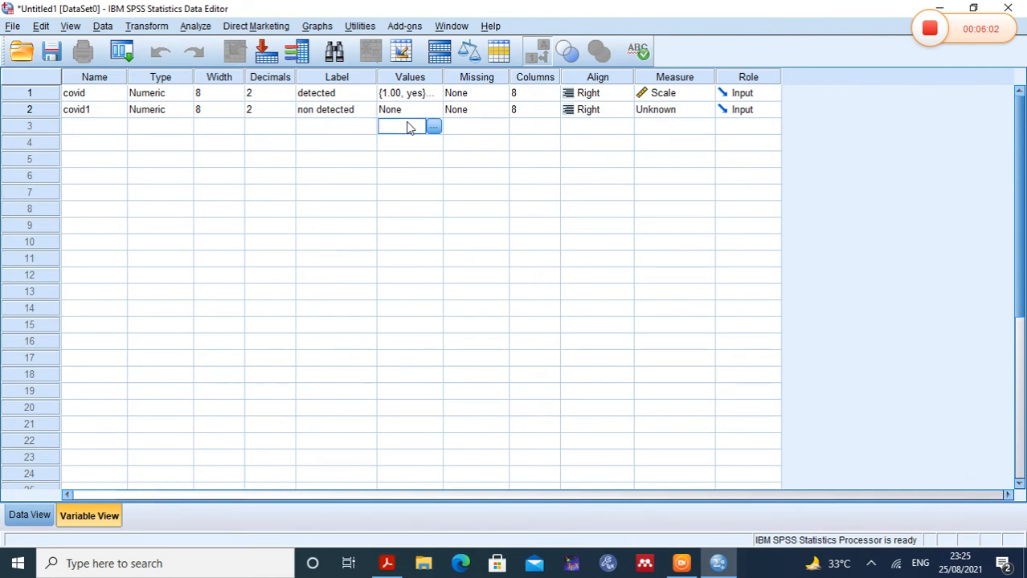
- Add value labels 1 = yes and 2 = no to the covid1 variable
left_click(419, 110)
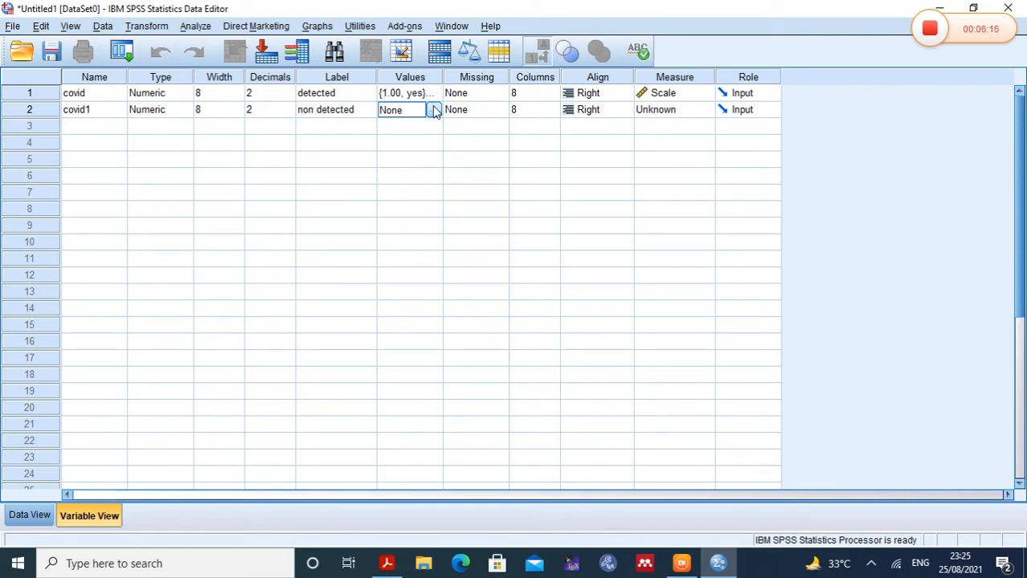
left_click(434, 110)
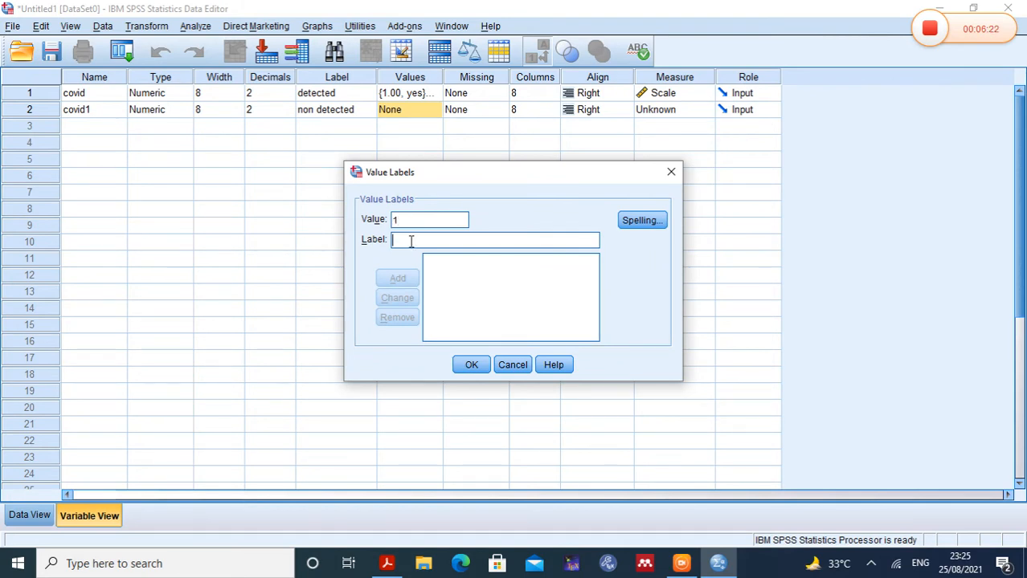
type("yes")
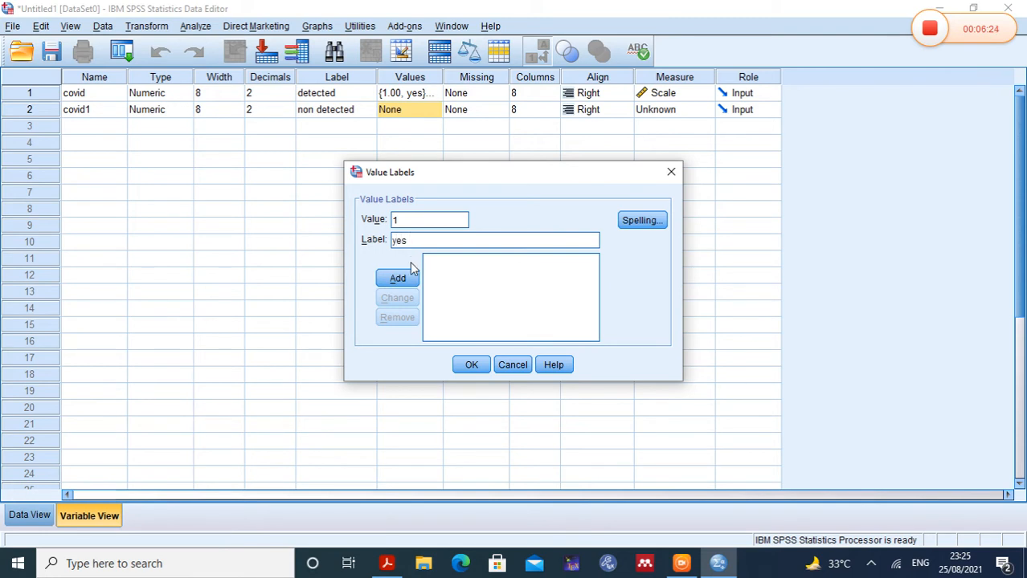
left_click(406, 278)
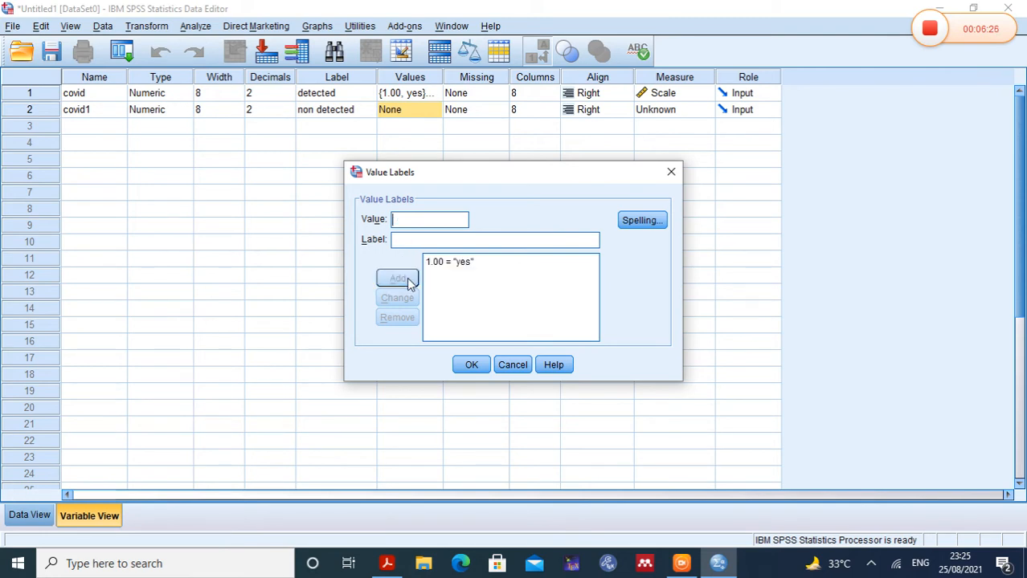
left_click(404, 218)
type("2")
type("no")
left_click(405, 277)
- Add and apply value label 3 = unkhnow for covid1, and set its measurement level to Scale
left_click(409, 218)
type("unk")
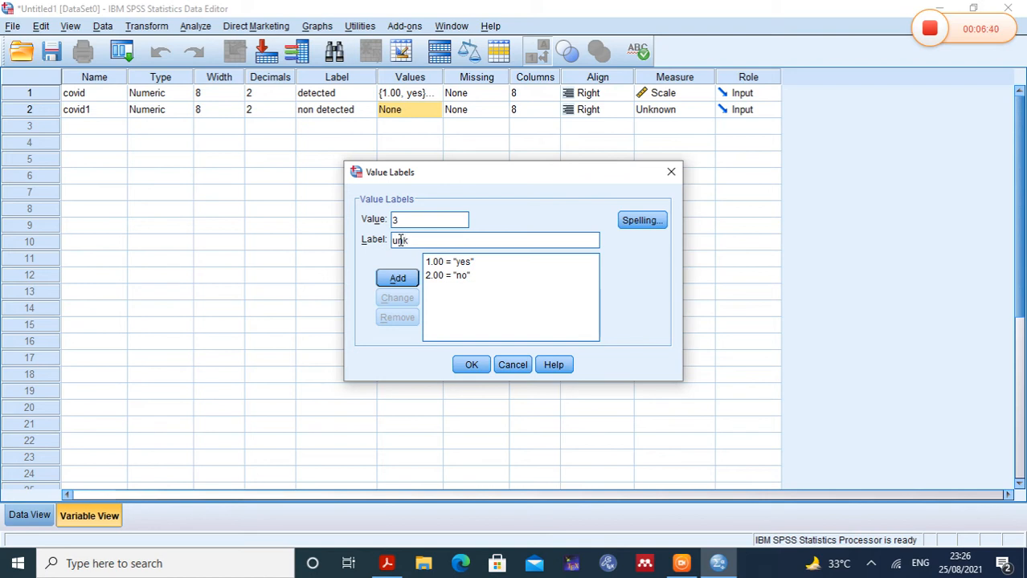
type("now")
left_click(397, 278)
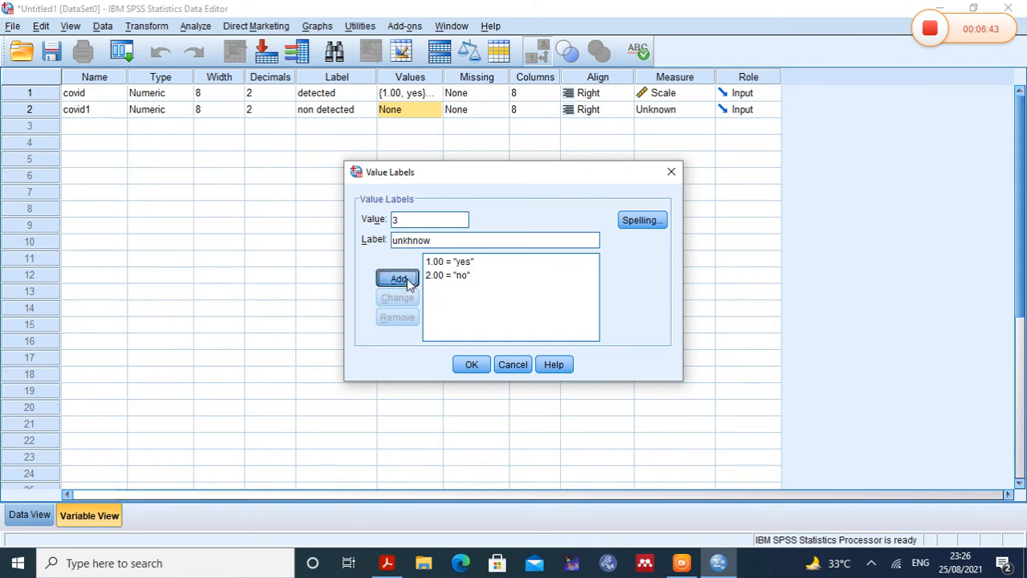
left_click(475, 365)
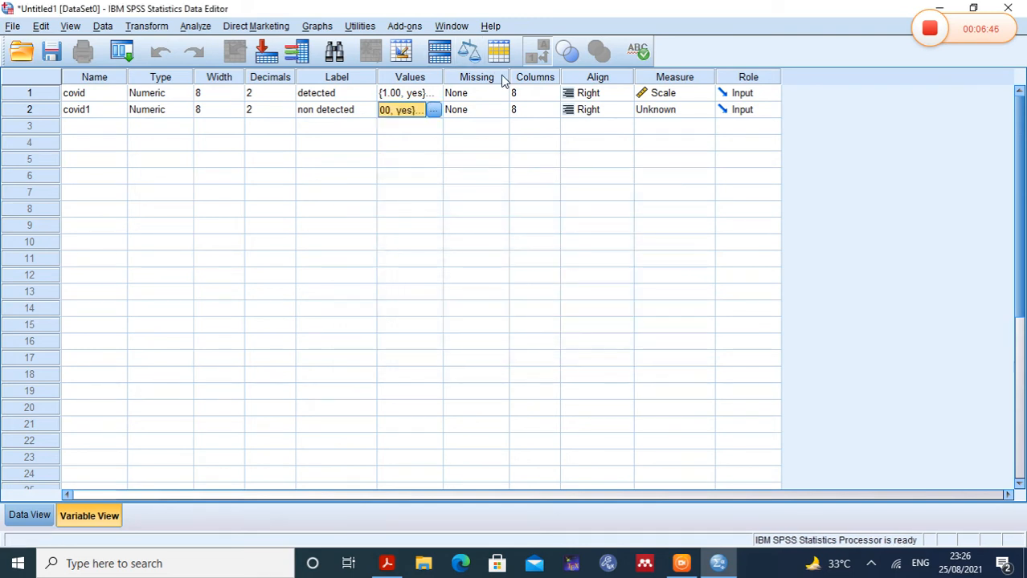
left_click(687, 111)
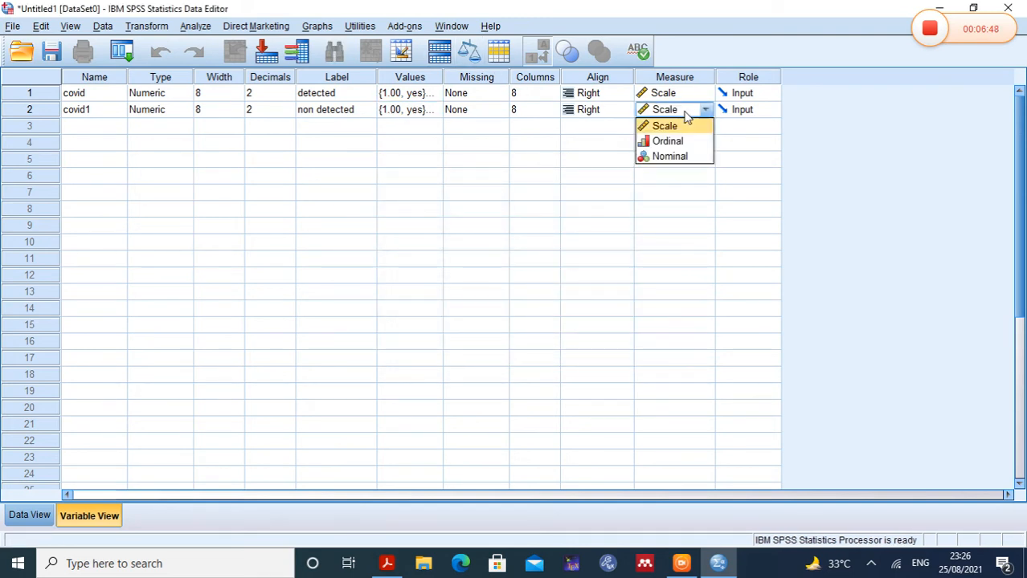
left_click(679, 126)
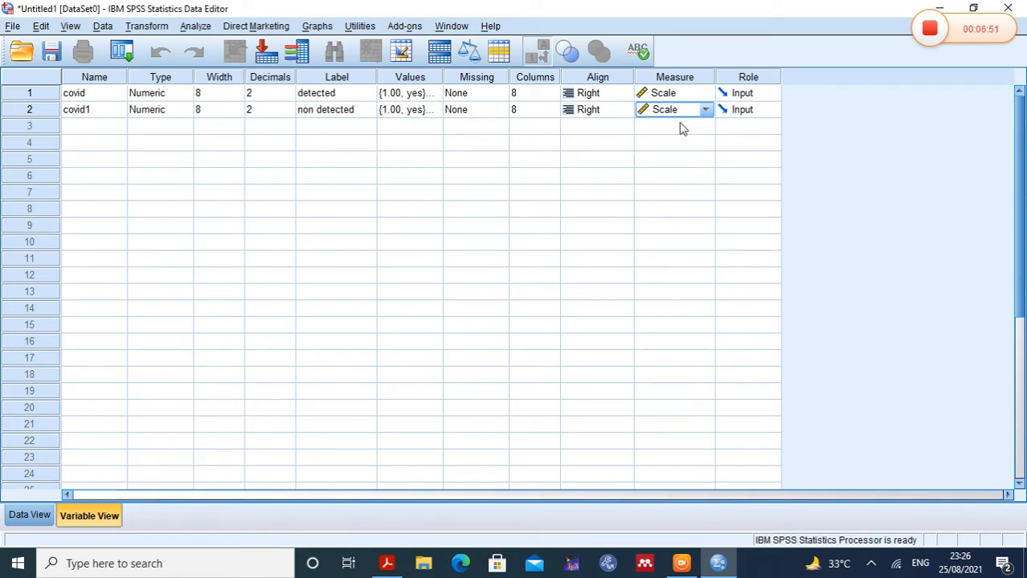
- Check the third case type in the PDF form, then add a third variable named covid2 labelled suspected in SPSS
left_click(89, 133)
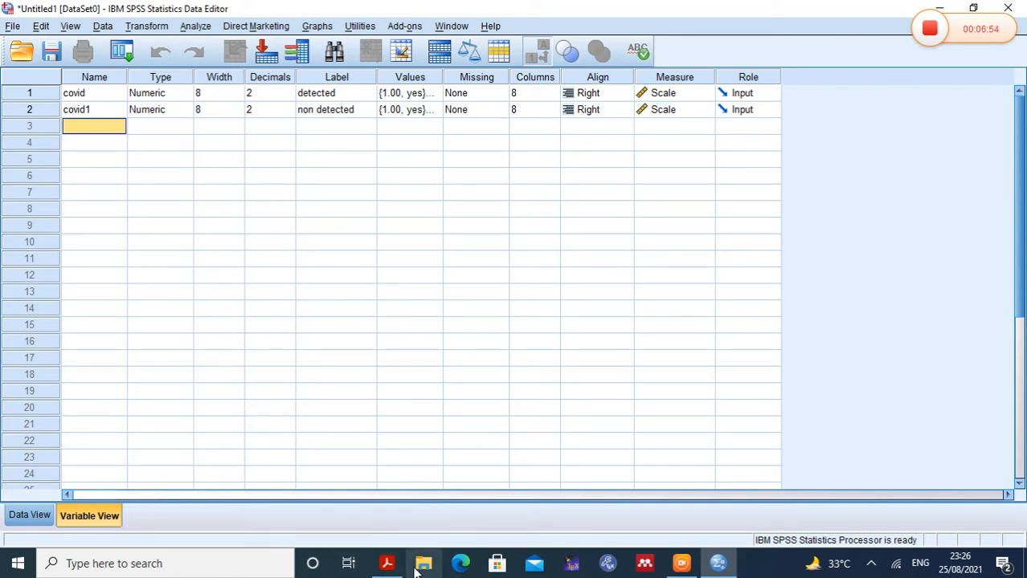
left_click(386, 563)
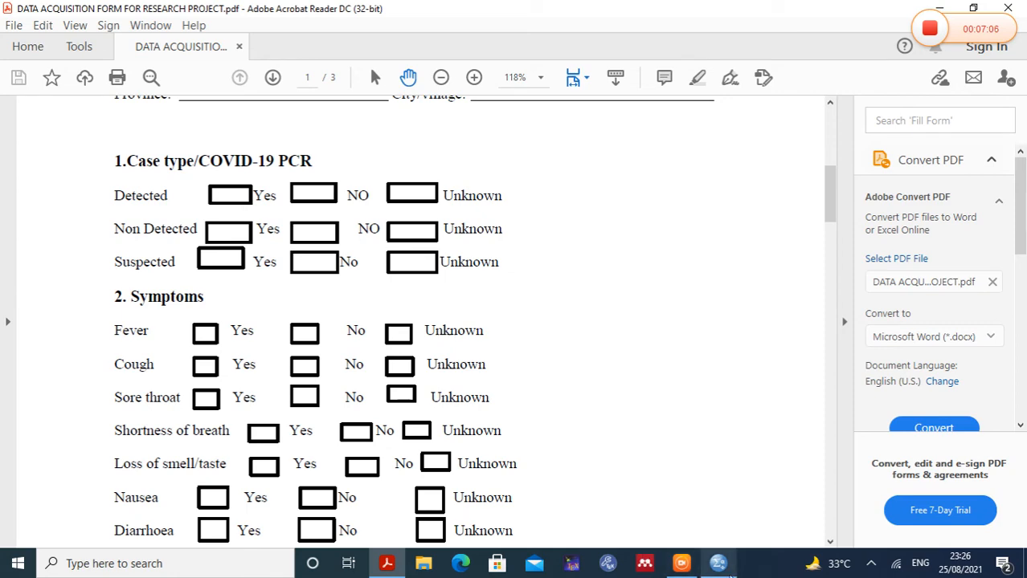
left_click(718, 563)
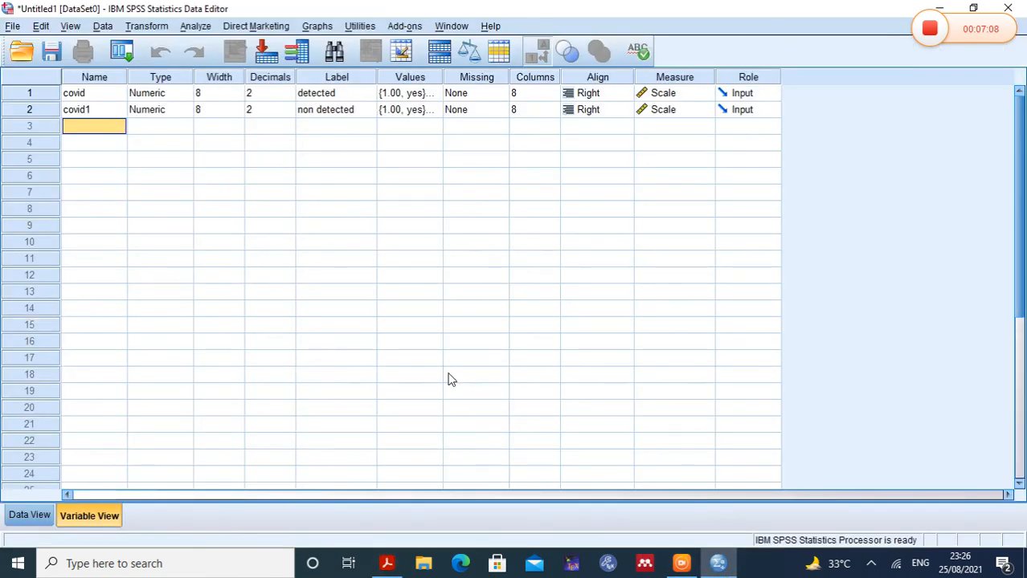
type("co")
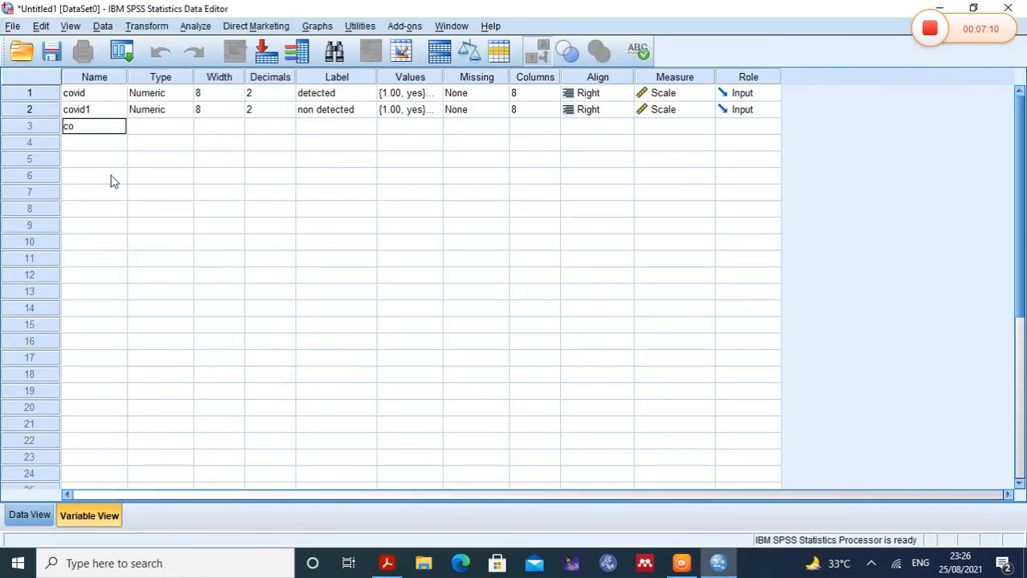
type("vid2")
left_click(146, 133)
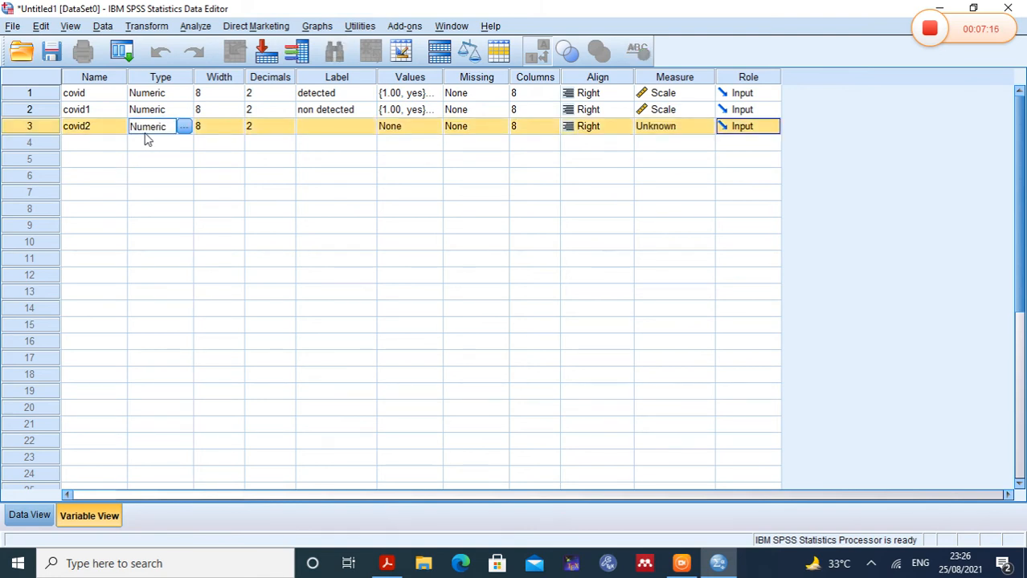
left_click(315, 133)
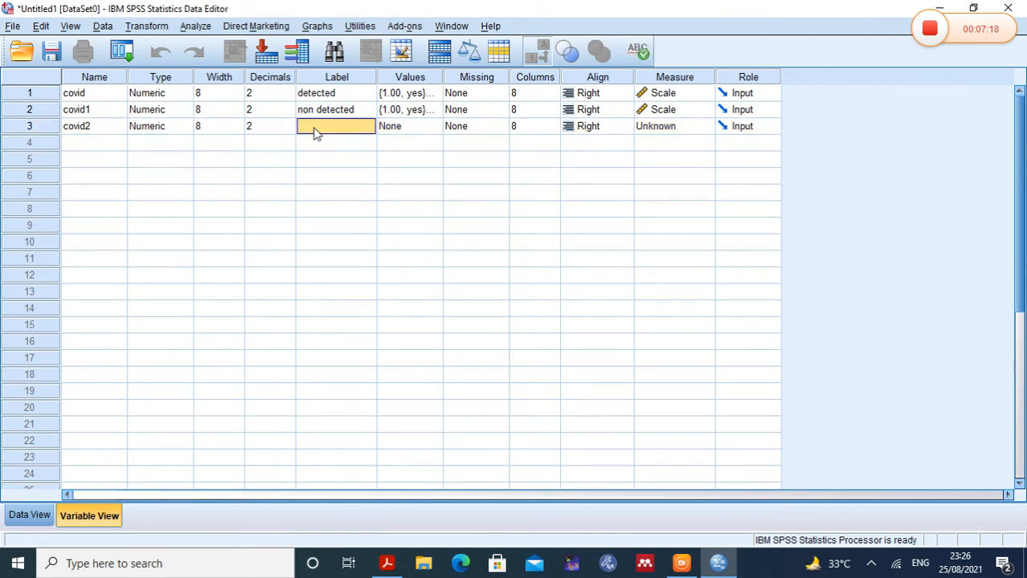
type("suspected")
- Copy the value labels of covid1 to the covid2 variable
left_click(394, 137)
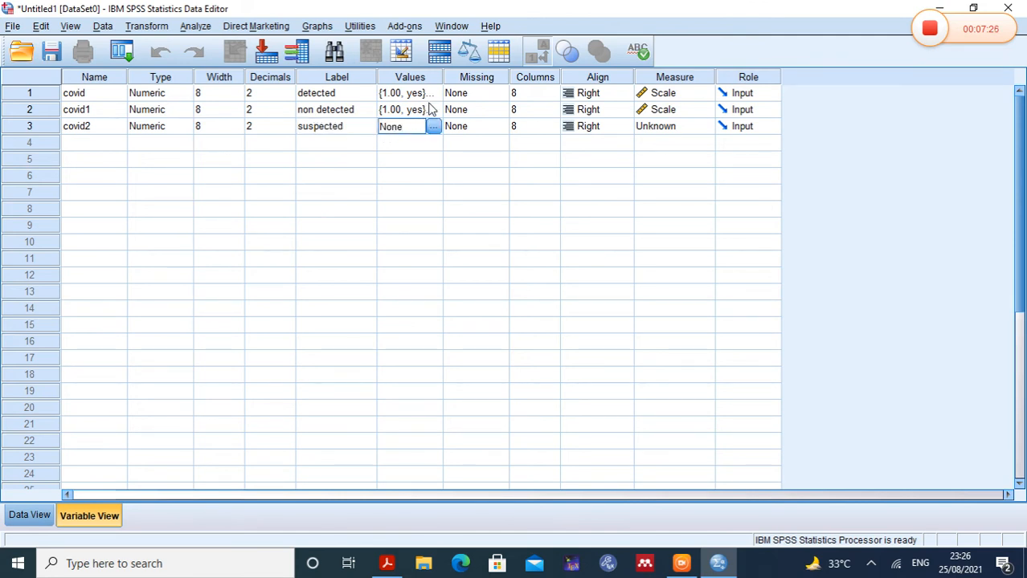
left_click(424, 109)
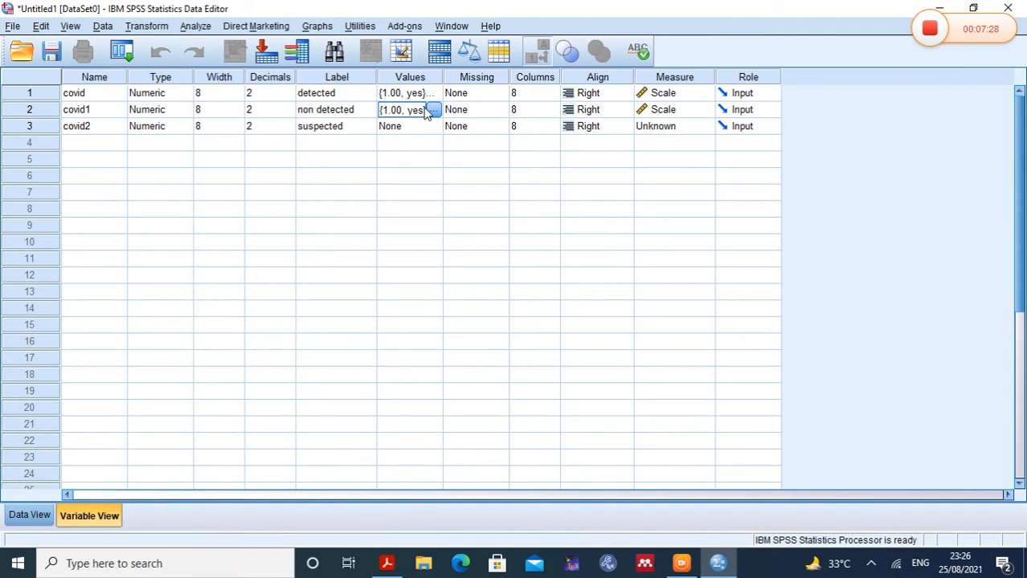
right_click(426, 112)
left_click(441, 120)
left_click(402, 129)
right_click(404, 129)
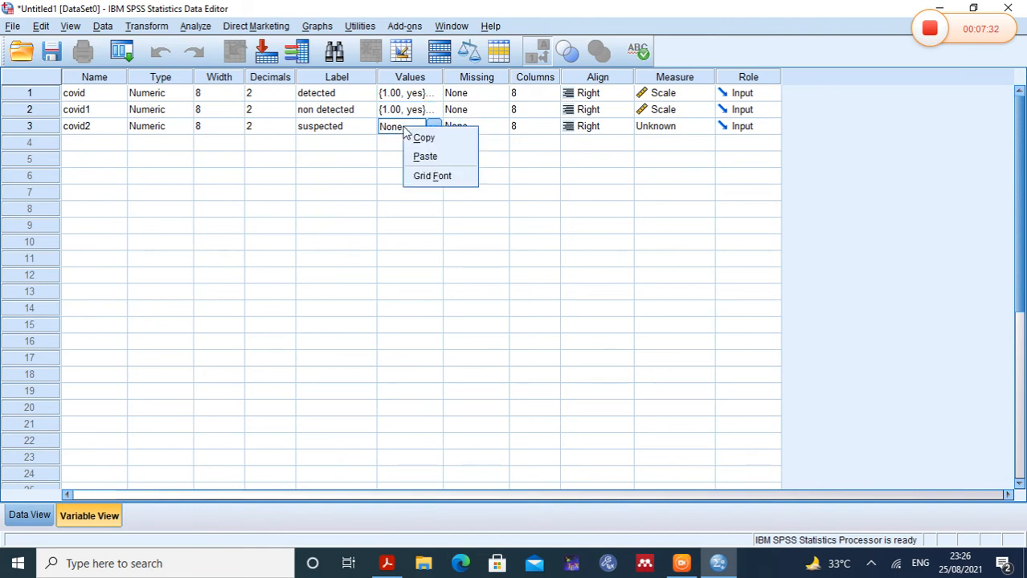
left_click(429, 162)
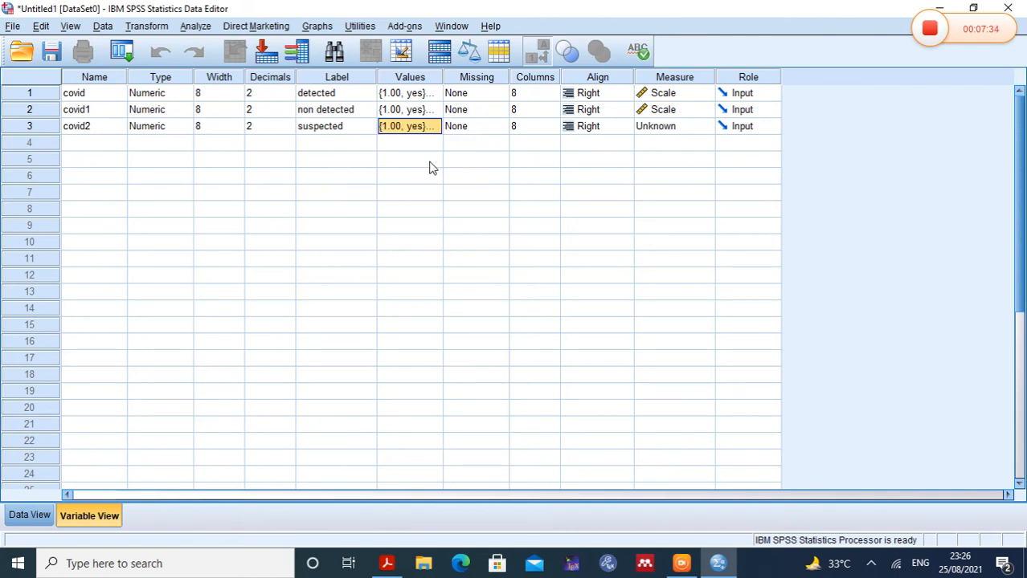
left_click(429, 167)
left_click(435, 160)
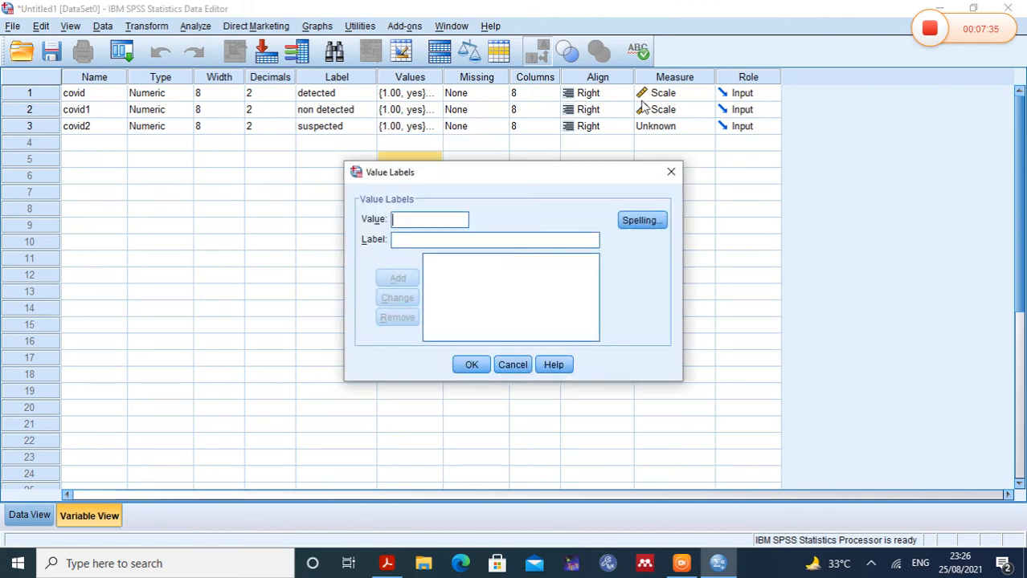
left_click(672, 174)
- Set the covid2 variable's measurement level to Scale
left_click(671, 130)
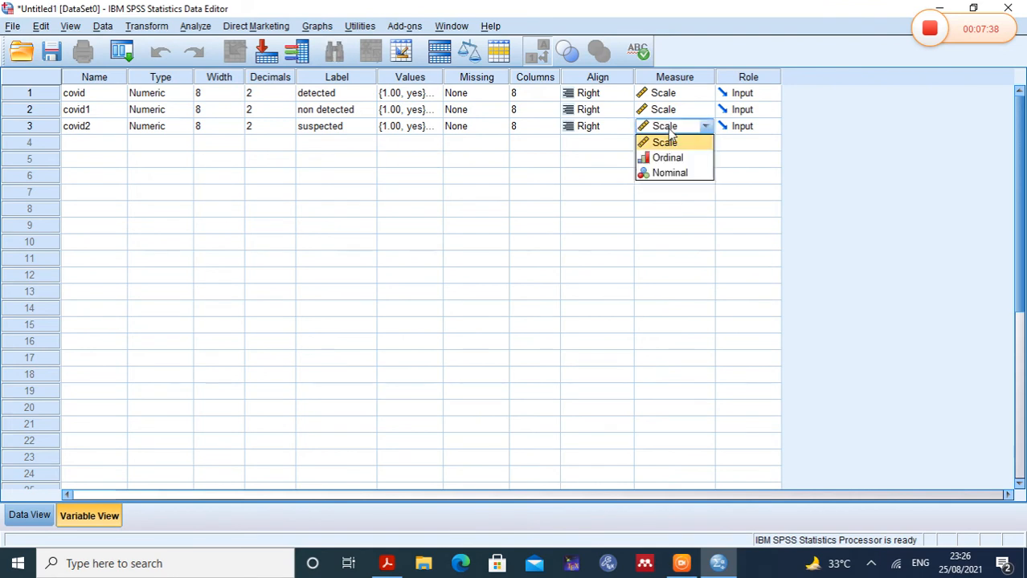
left_click(670, 142)
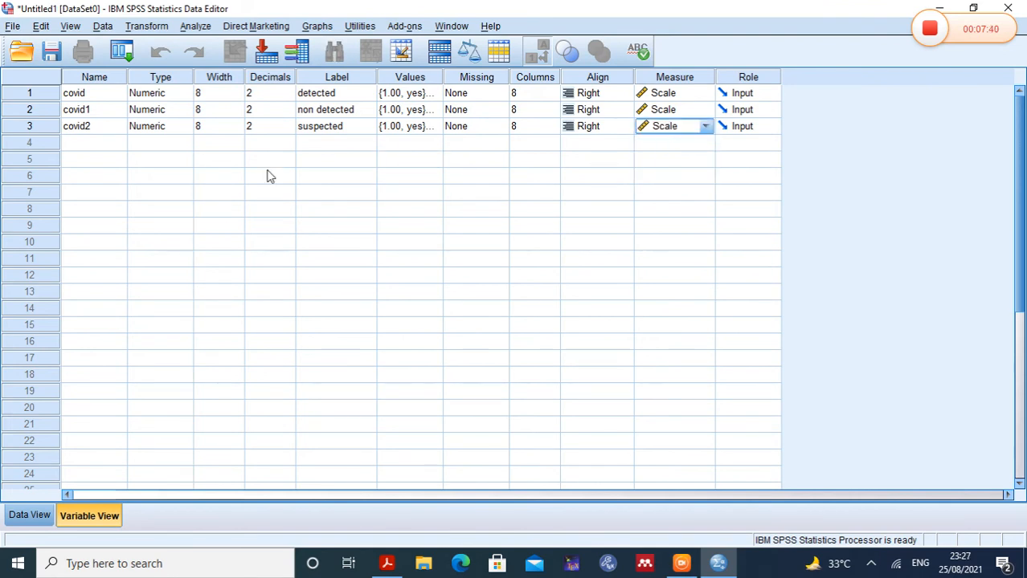
- Check the Symptoms section of the PDF form in Acrobat Reader, then add a fourth variable named syptom in SPSS
left_click(71, 145)
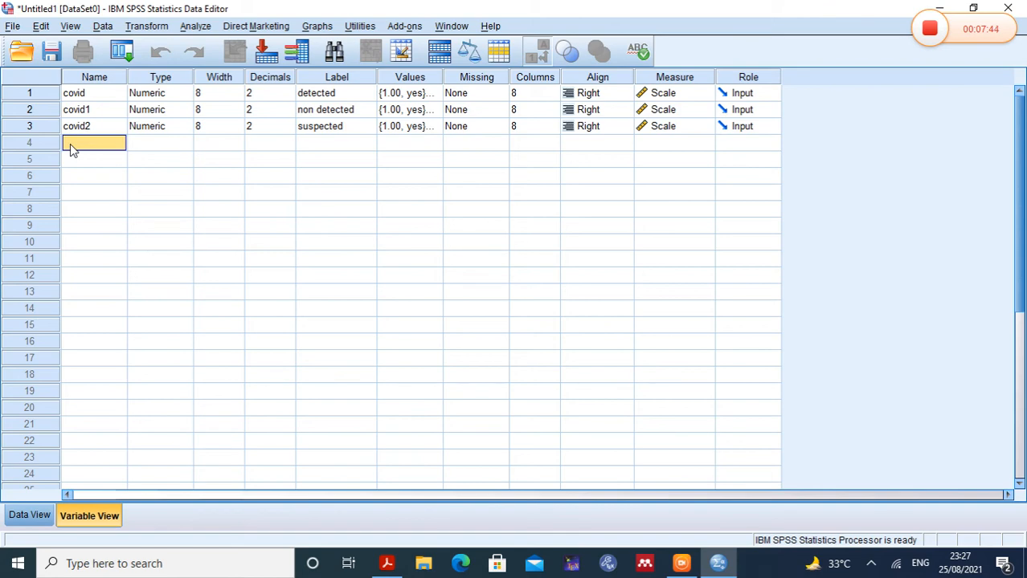
left_click(387, 564)
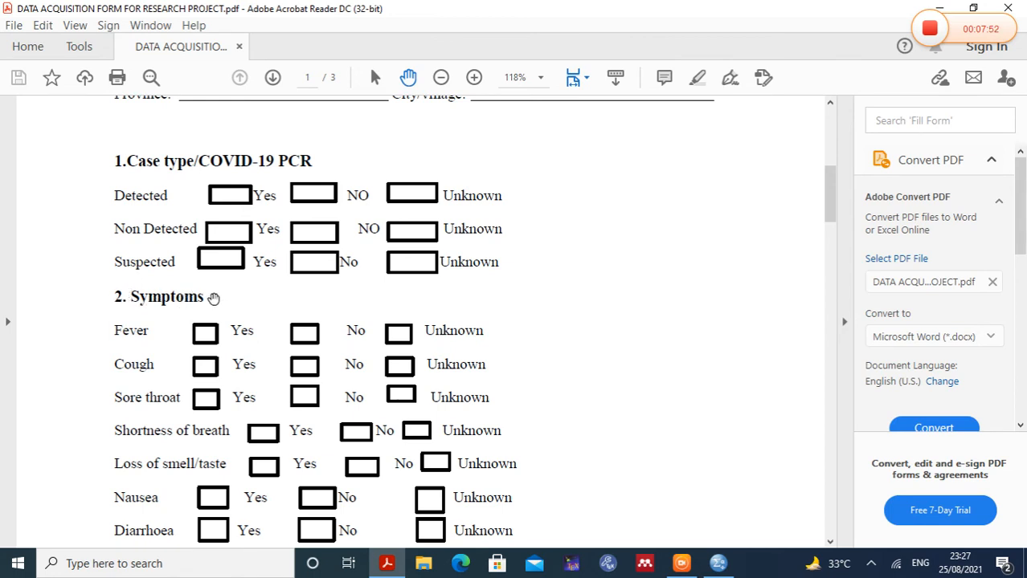
left_click(720, 565)
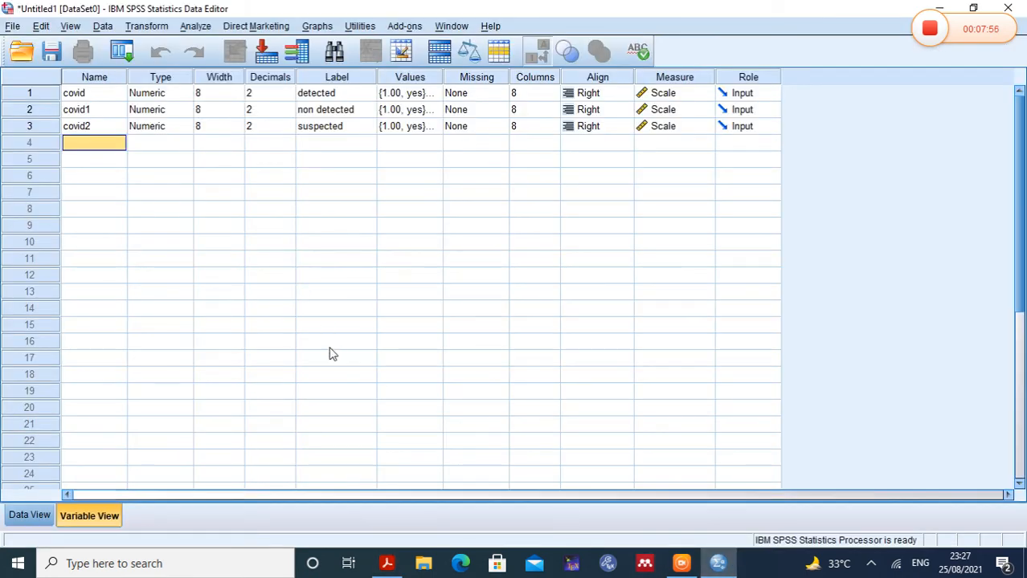
type("sy")
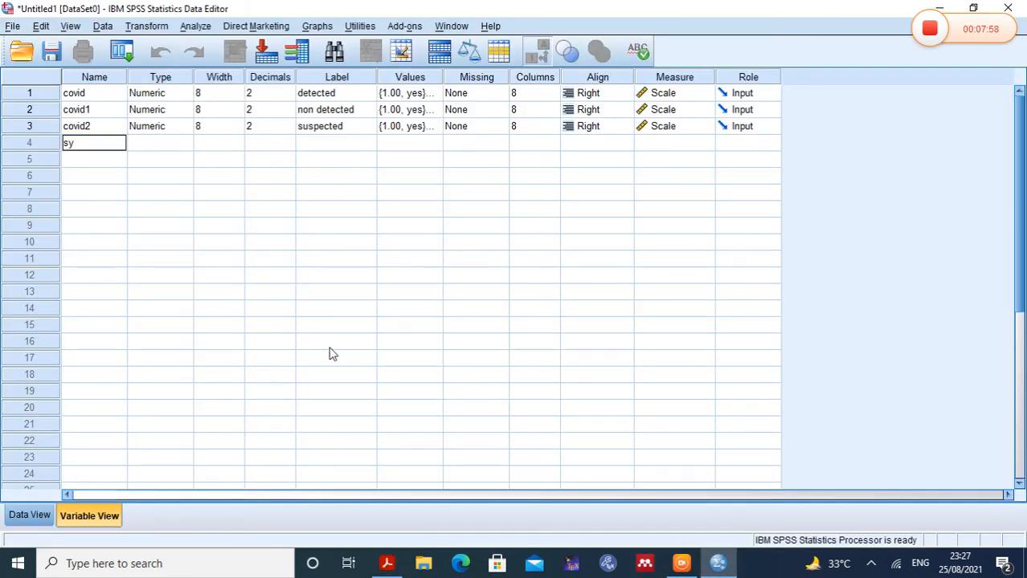
type("ptom")
key("BackSpace")
key("BackSpace")
type("om")
left_click(138, 193)
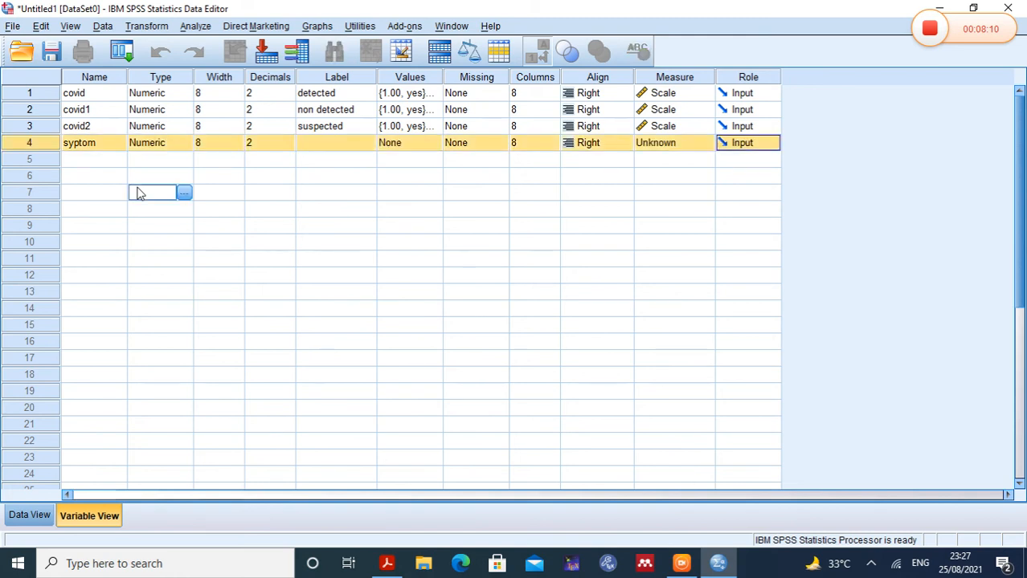
- Check the first symptom in the PDF form, then label the syptom variable fever in SPSS
left_click(328, 143)
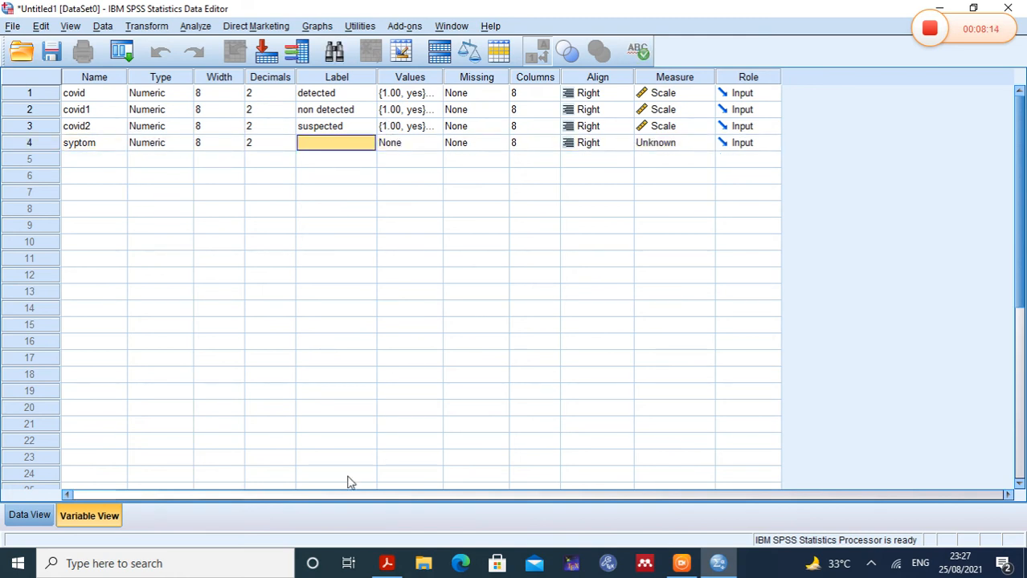
left_click(389, 565)
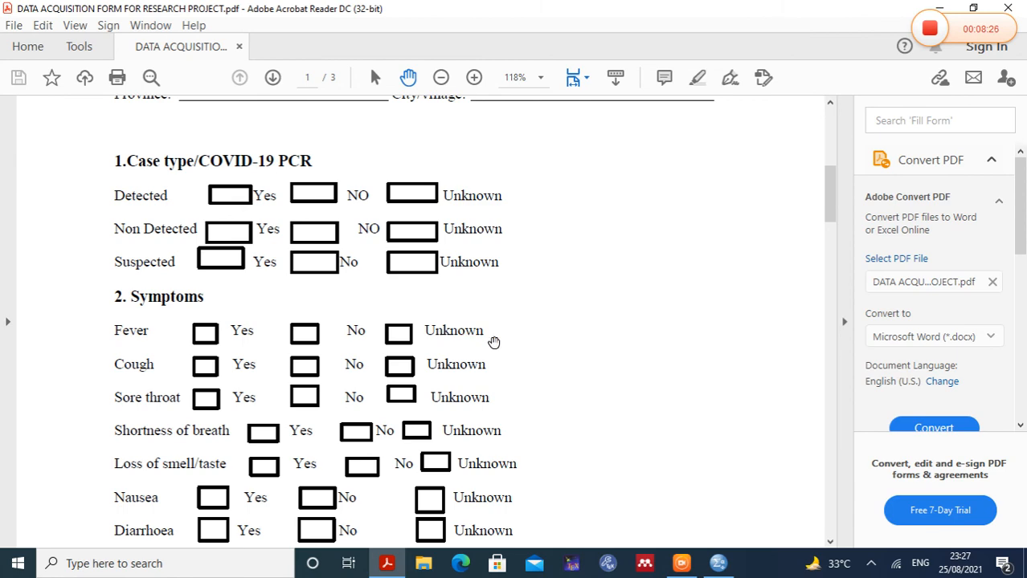
left_click(715, 569)
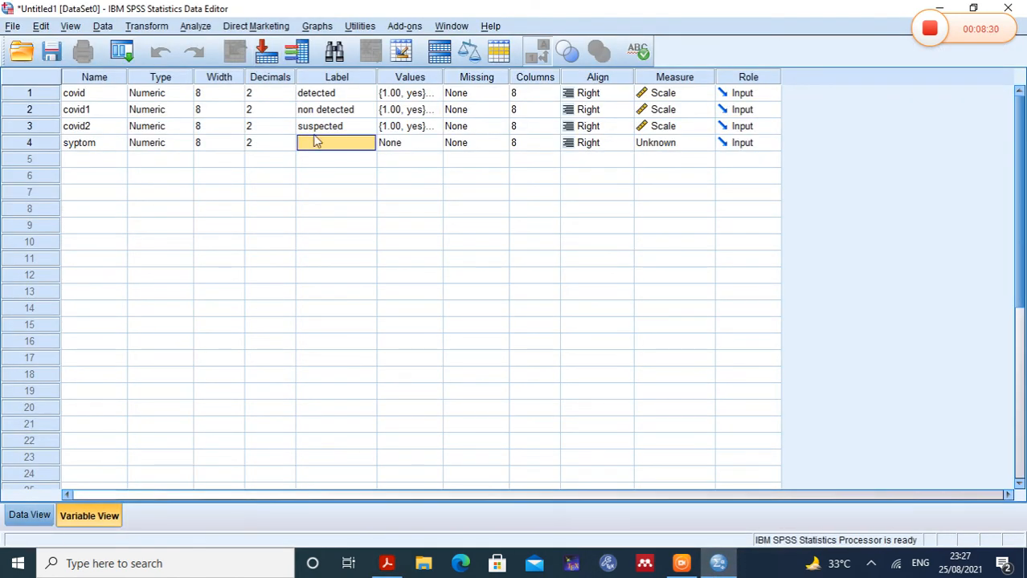
type("fe")
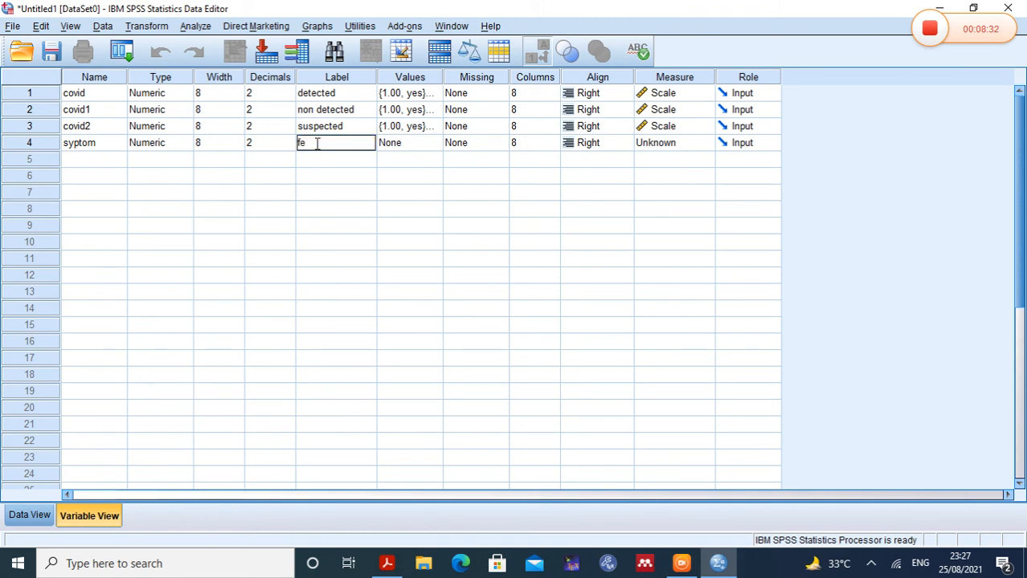
type("ver")
left_click(394, 160)
- Copy the value labels of covid2 to the syptom variable
left_click(406, 142)
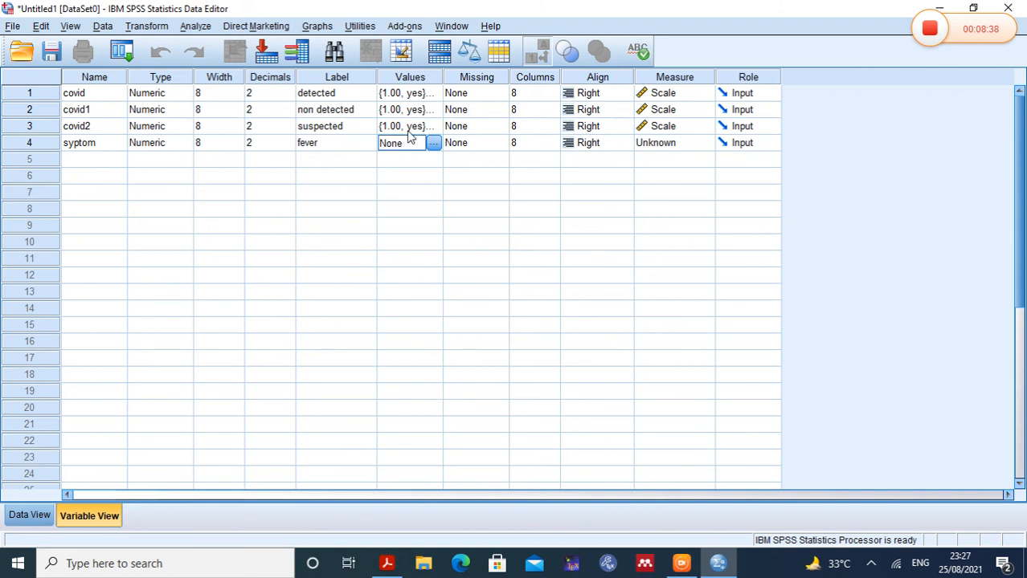
left_click(405, 128)
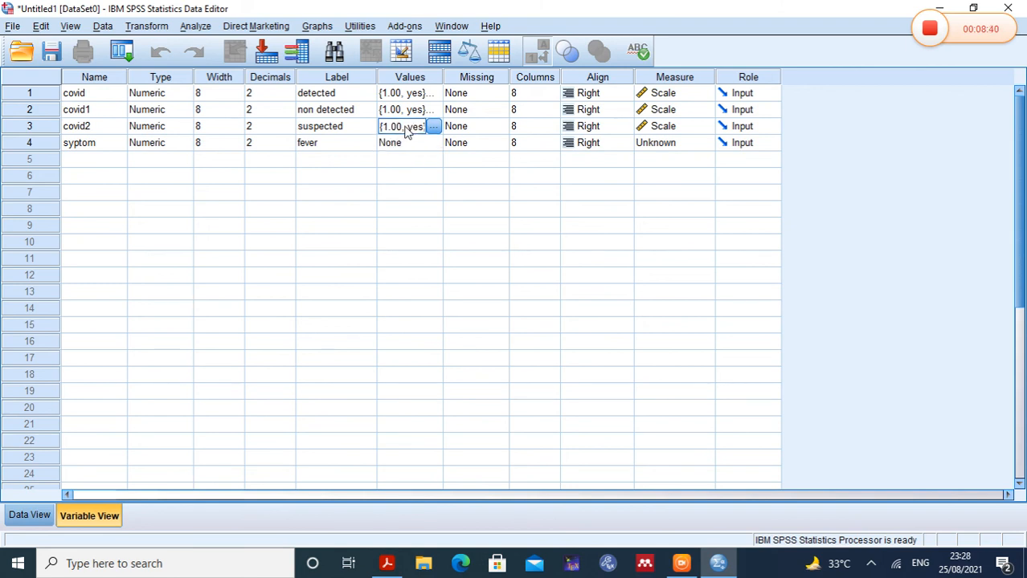
left_click(407, 143)
right_click(408, 144)
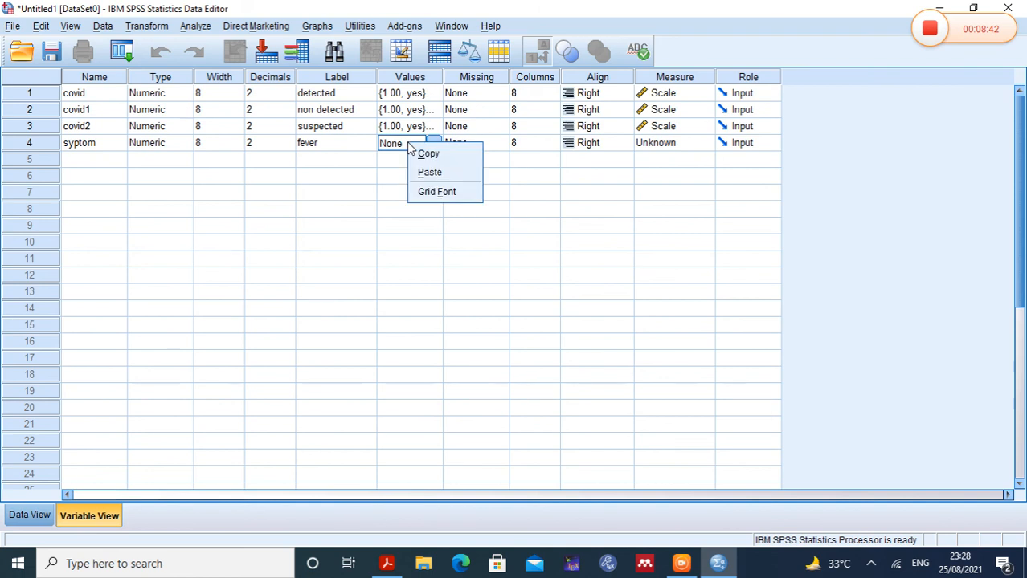
left_click(442, 173)
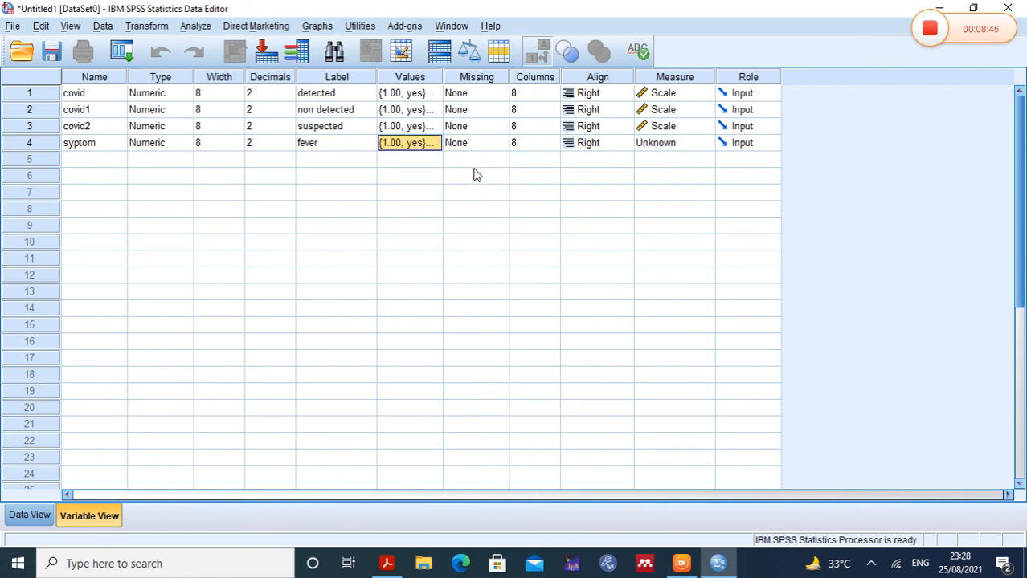
- Set the syptom variable's measurement level to Scale, and check the defined variables as columns in the data sheet
left_click(678, 144)
left_click(681, 158)
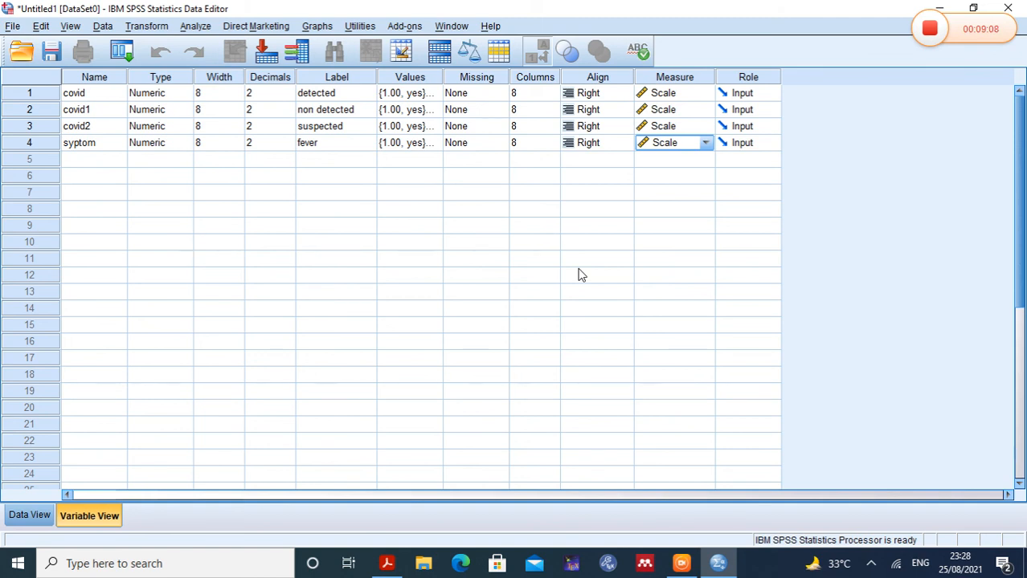
left_click(31, 516)
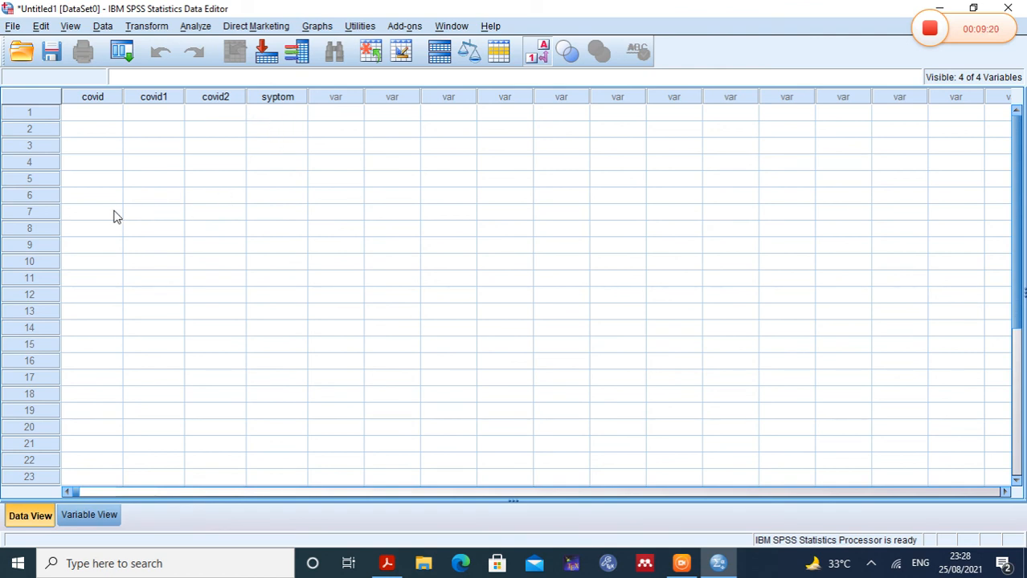
left_click(81, 522)
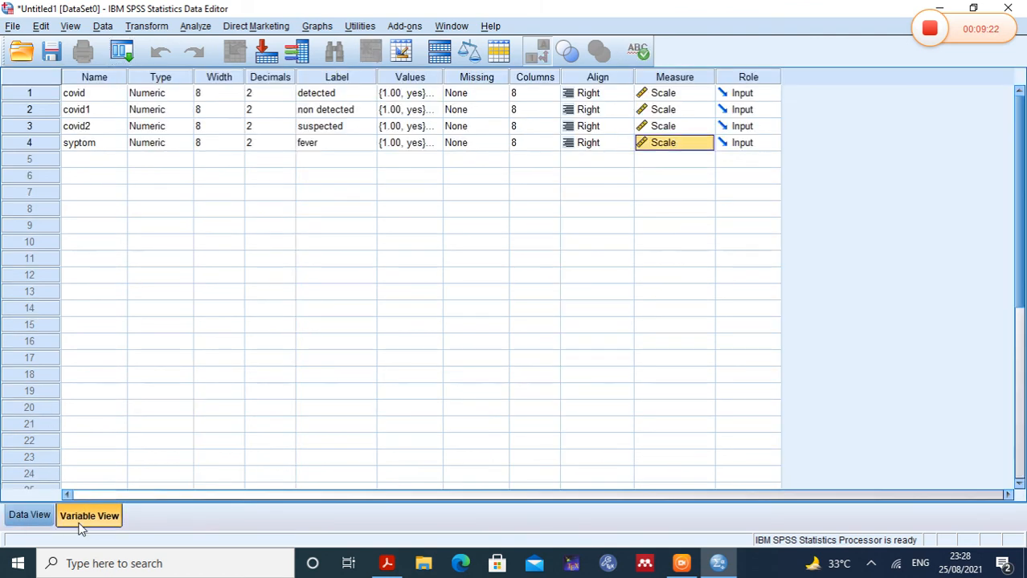